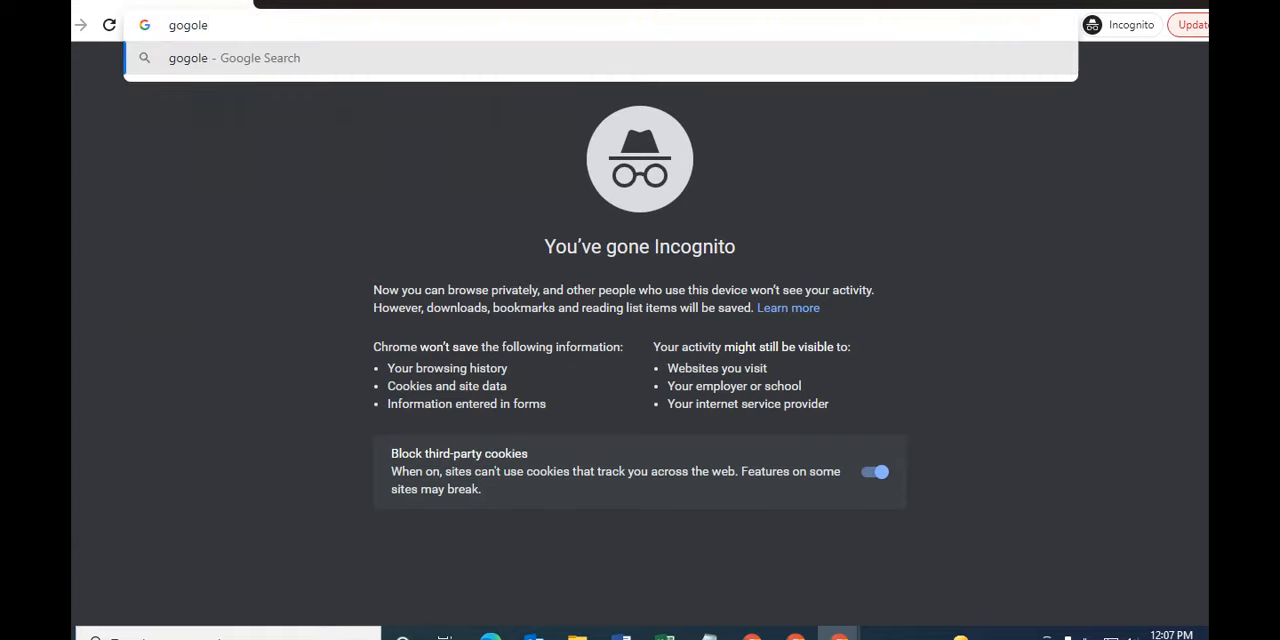
- Correct the misspelled query and search Google for "google adwords start"
{"action": "key", "text": "BackSpace"}
{"action": "key", "text": "BackSpace"}
{"action": "key", "text": "BackSpace"}
{"action": "key", "text": "BackSpace"}
{"action": "key", "text": "BackSpace"}
{"action": "key", "text": "BackSpace"}
{"action": "type", "text": "goo"}
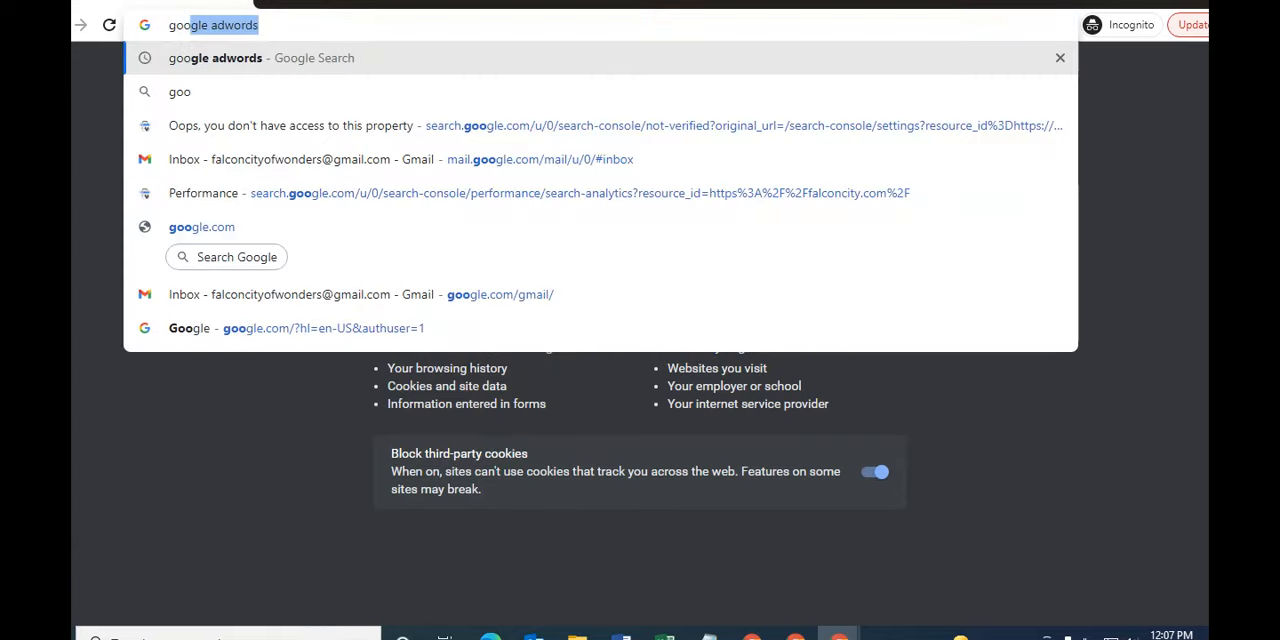
{"action": "type", "text": "gle ad"}
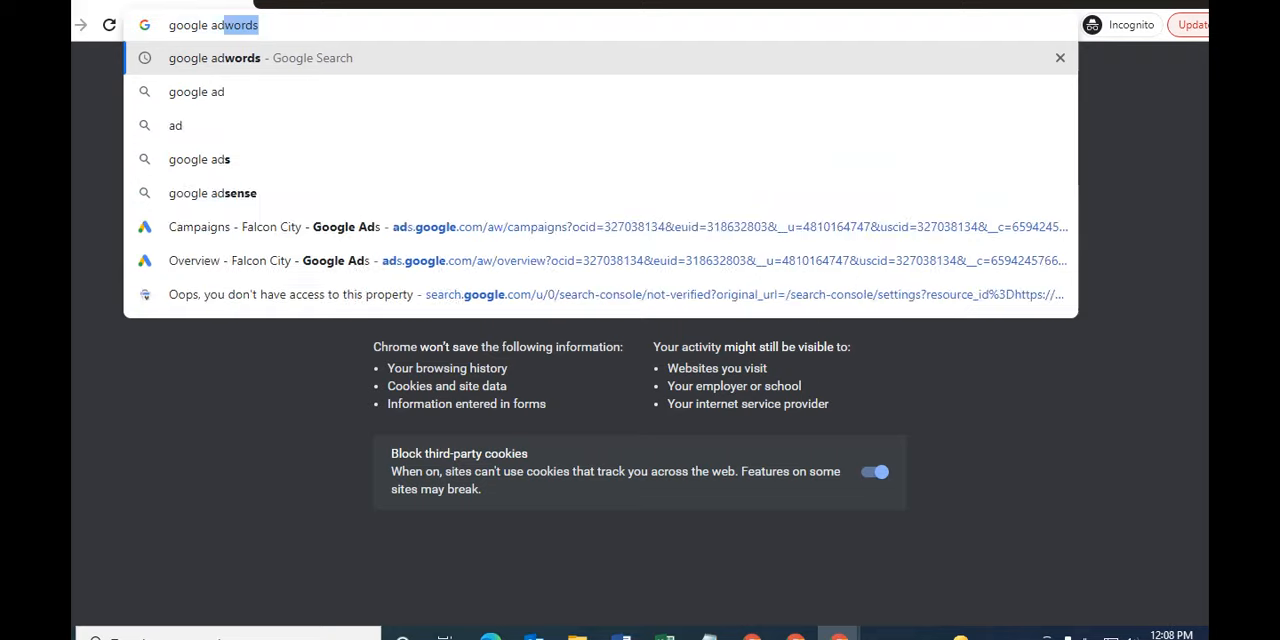
{"action": "type", "text": "words start"}
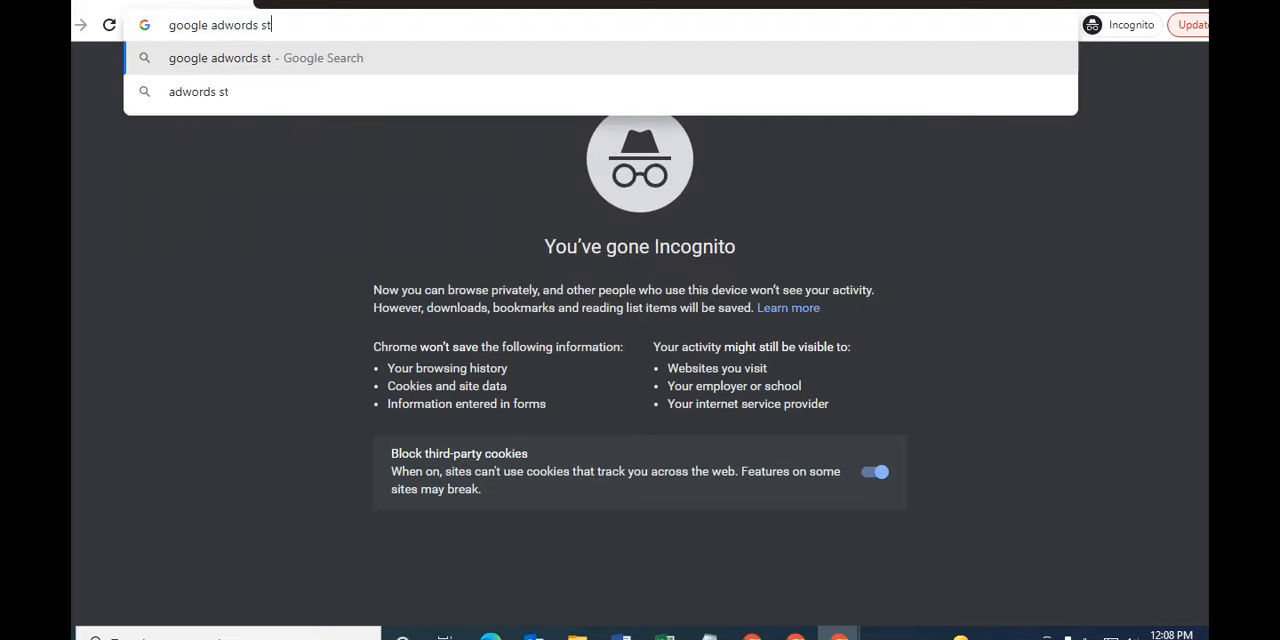
{"action": "key", "text": "Return"}
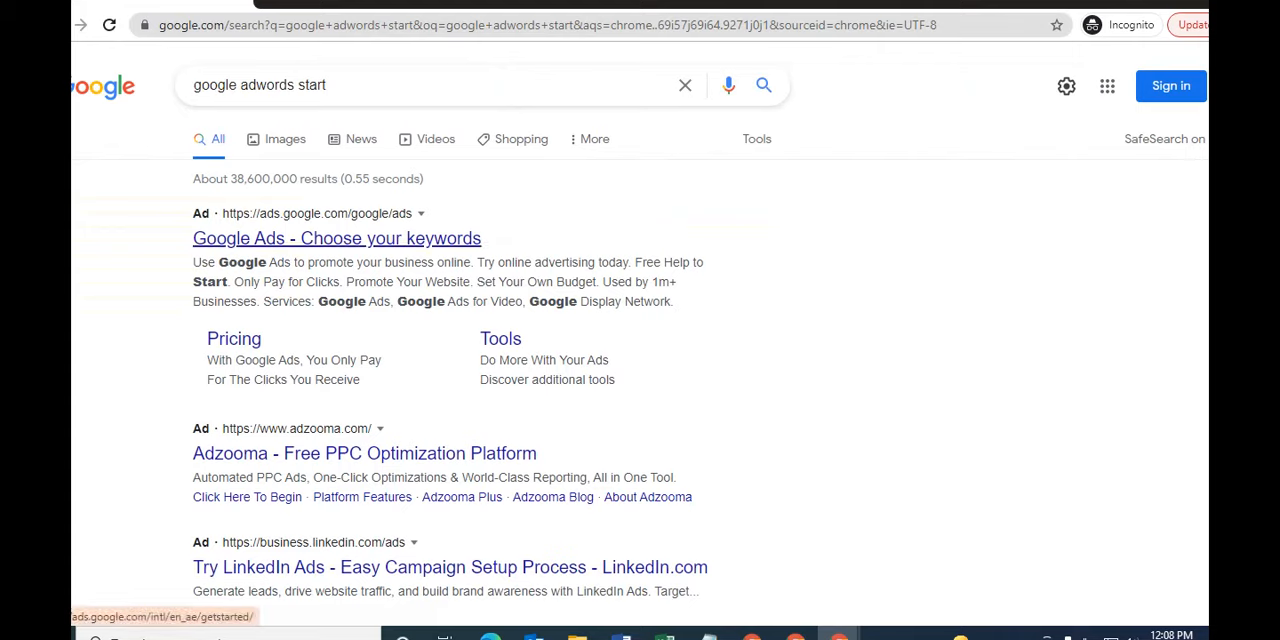
- Open the "Google Ads - Choose your keywords" result and start the Google Ads sign-up
{"action": "left_click", "coordinate": [337, 238]}
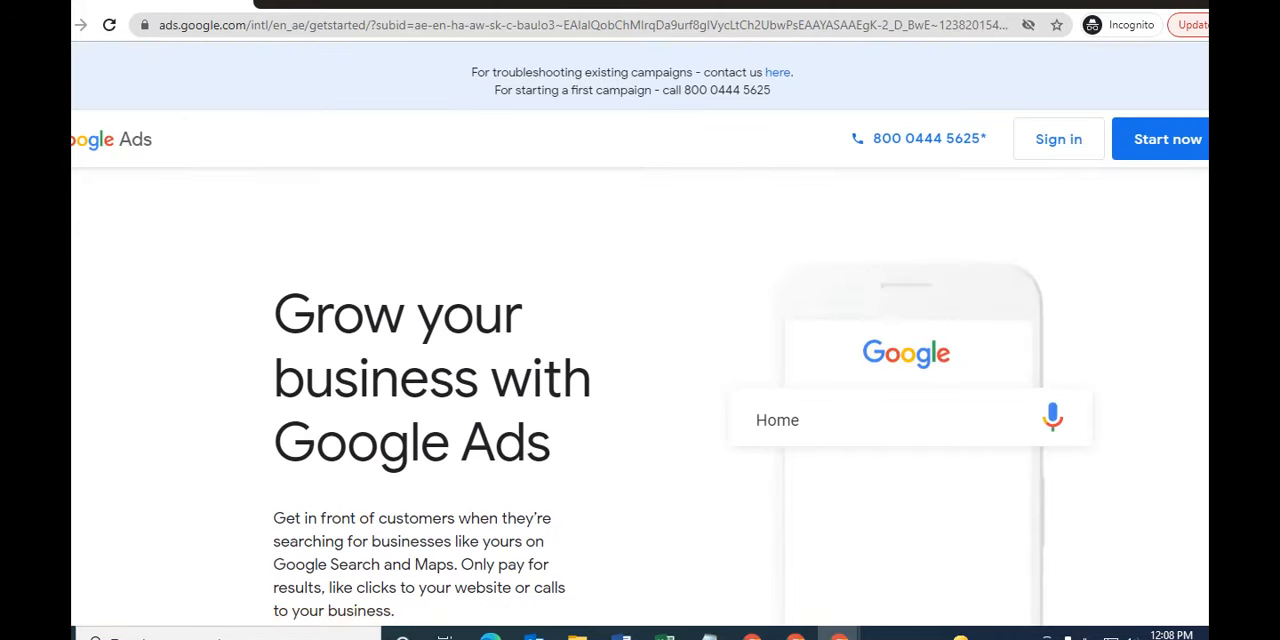
{"action": "scroll", "coordinate": [640, 396], "scroll_direction": "down", "scroll_amount": 6}
{"action": "scroll", "coordinate": [640, 396], "scroll_direction": "up", "scroll_amount": 4}
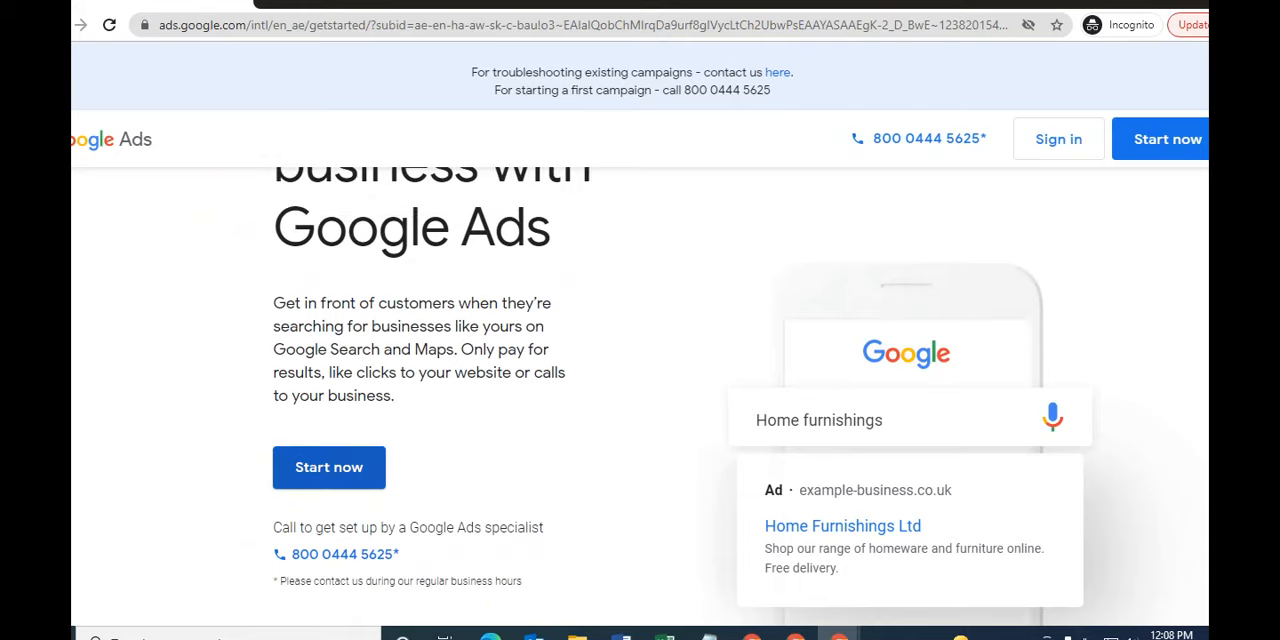
{"action": "left_click", "coordinate": [329, 467]}
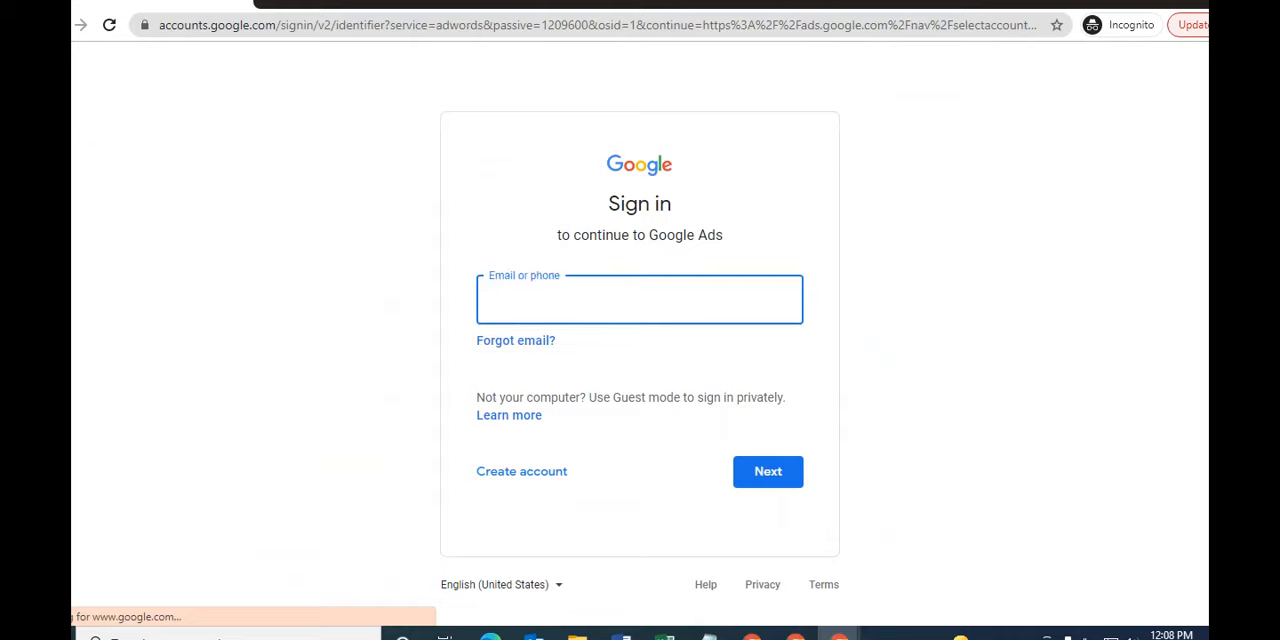
- Switch to the digital file in Notepad and copy the line with the account's e-mail address
{"action": "left_click", "coordinate": [708, 636]}
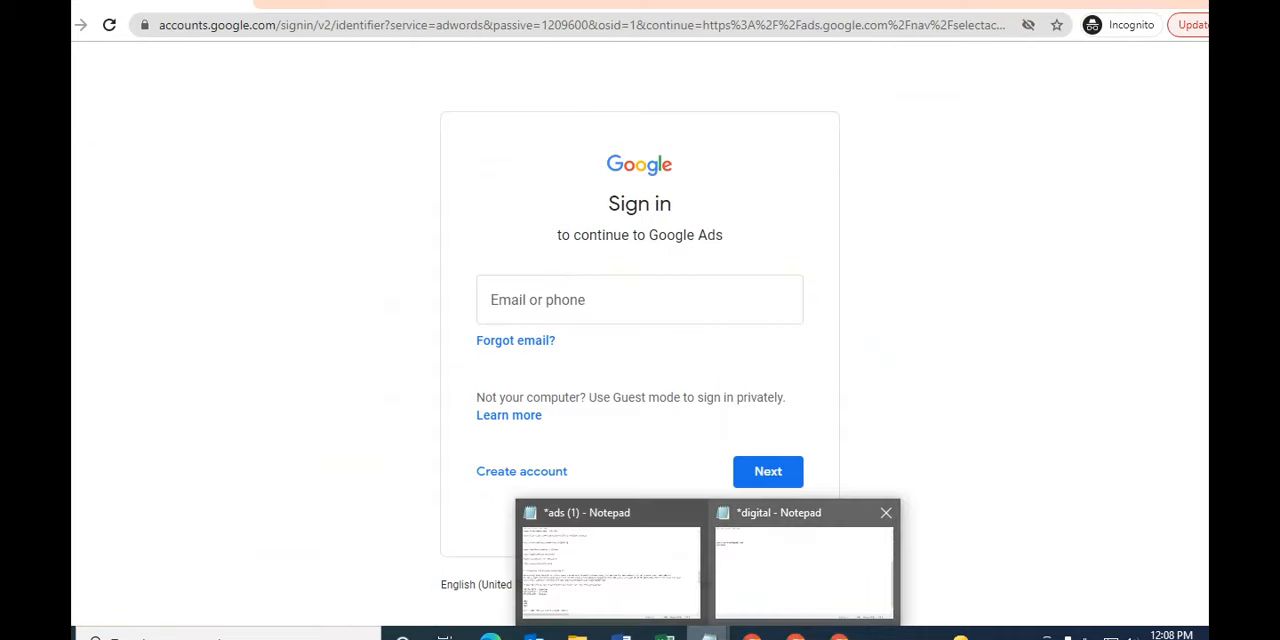
{"action": "left_click", "coordinate": [804, 568]}
{"action": "key", "text": "Up"}
{"action": "key", "text": "Home"}
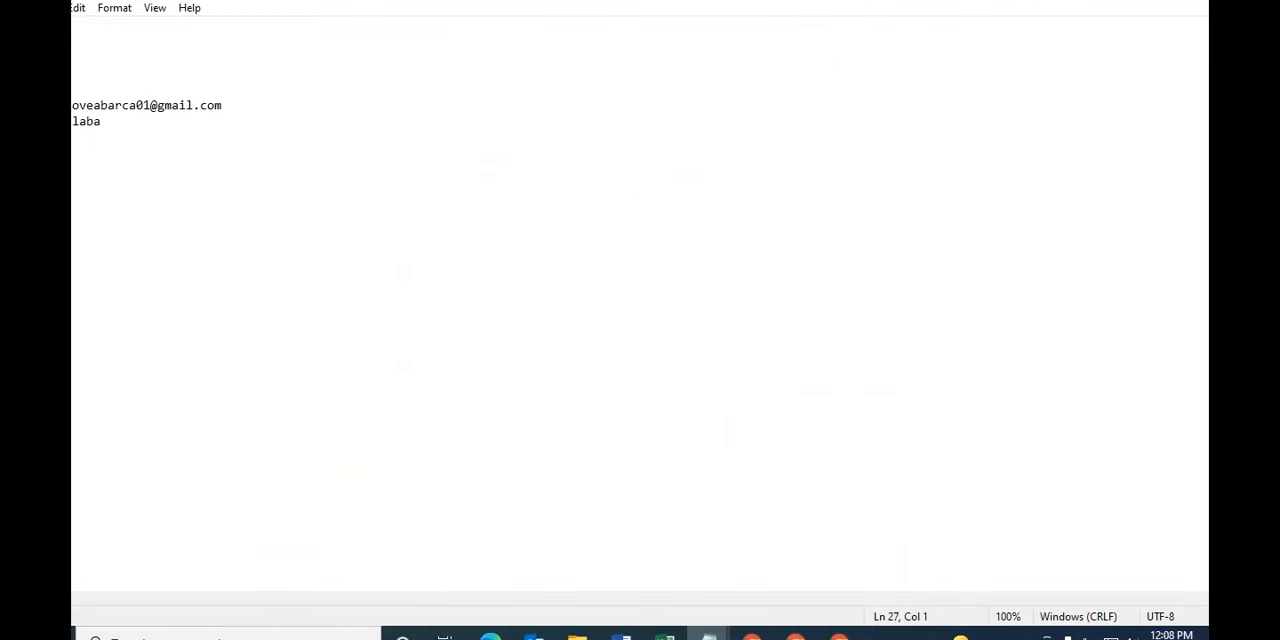
{"action": "key", "text": "shift+End"}
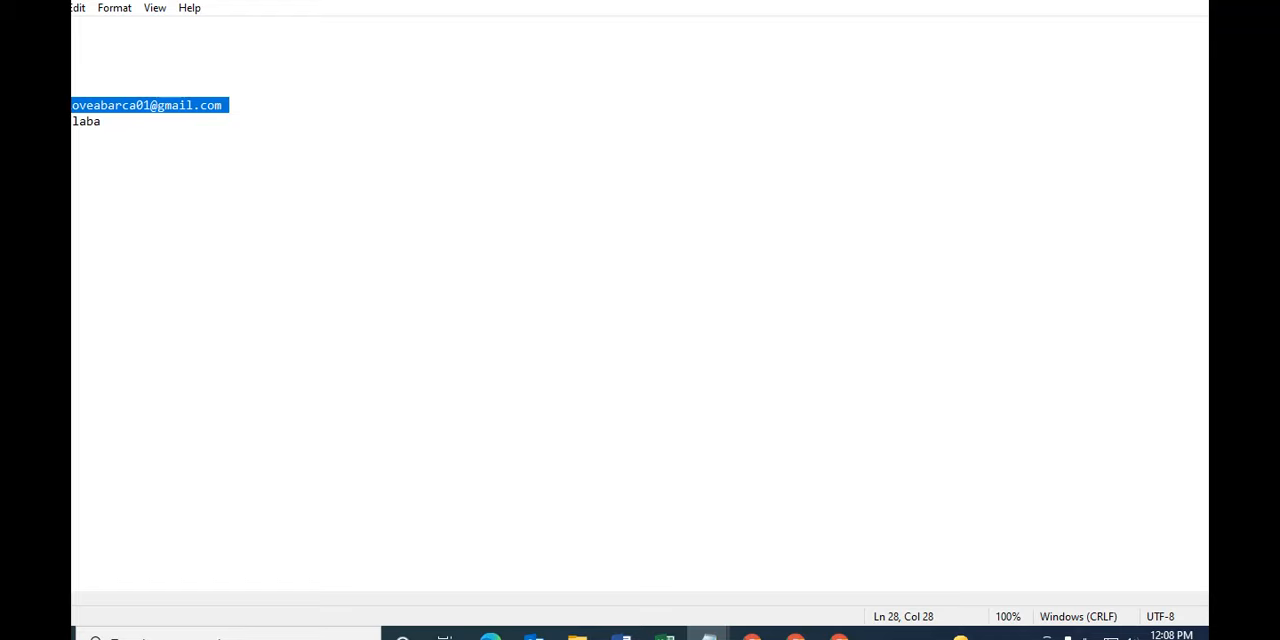
- Return to the Google Ads sign-in page in Chrome and submit the copied e-mail address
{"action": "mouse_move", "coordinate": [838, 636]}
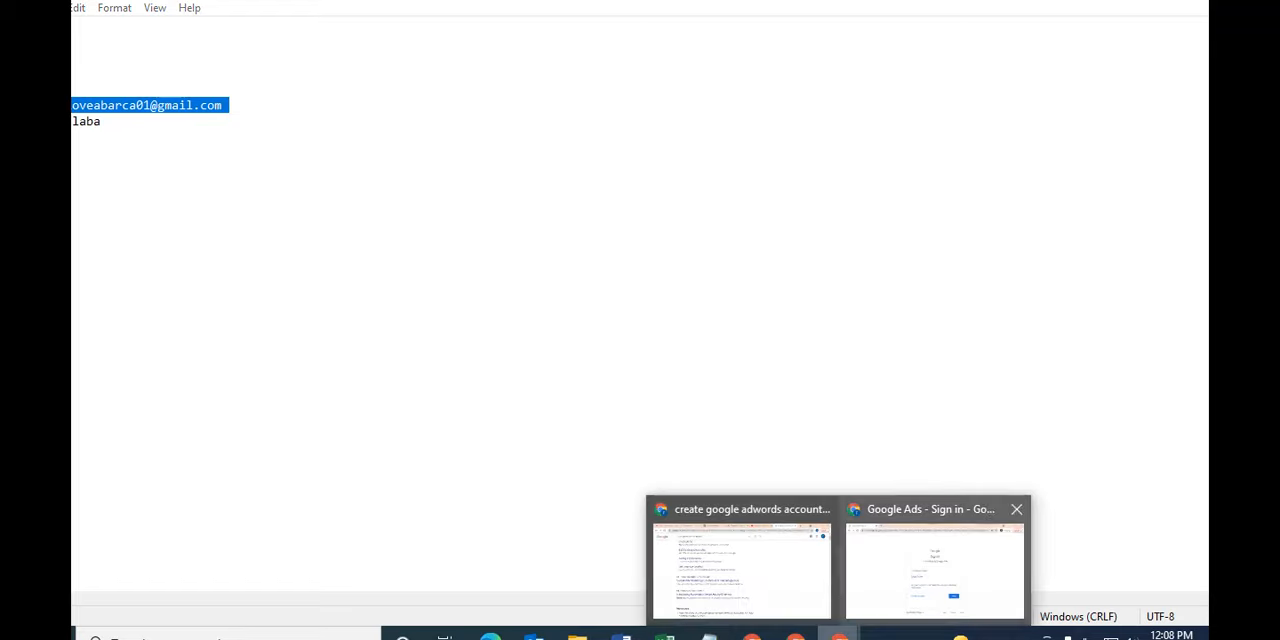
{"action": "left_click", "coordinate": [935, 570]}
{"action": "key", "text": "ctrl+v"}
{"action": "key", "text": "Return"}
- Switch back to the digital file in Notepad and select the account password below the e-mail address
{"action": "mouse_move", "coordinate": [708, 636]}
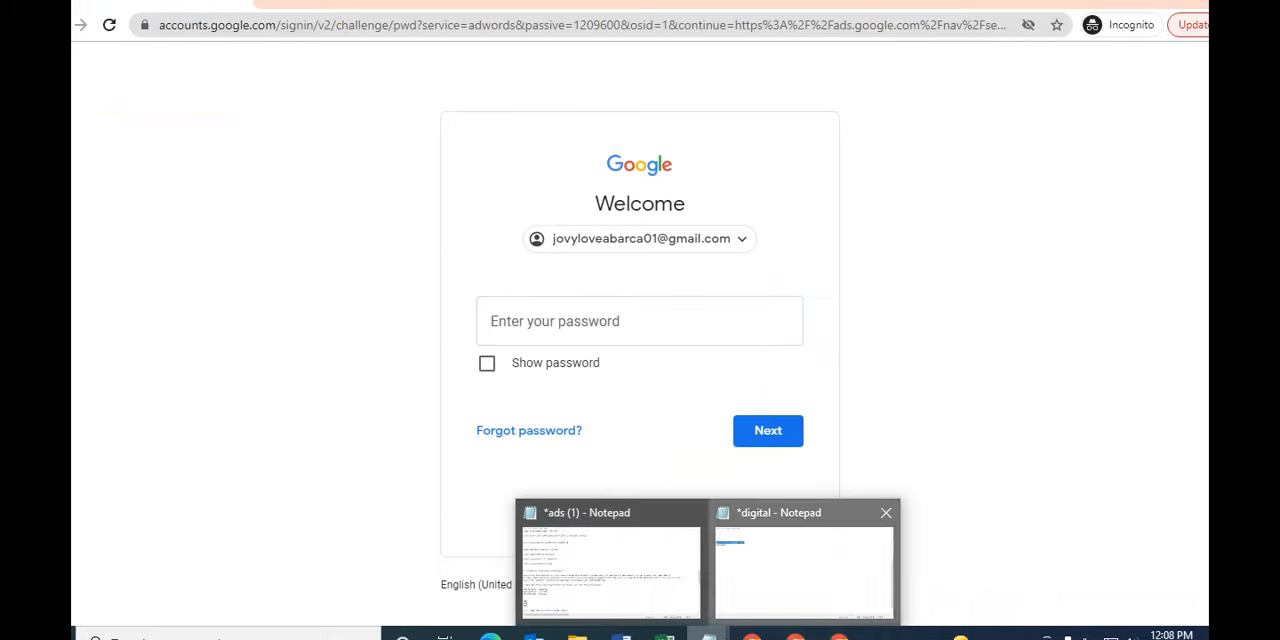
{"action": "left_click", "coordinate": [805, 568]}
{"action": "key", "text": "Down"}
{"action": "key", "text": "shift+Home"}
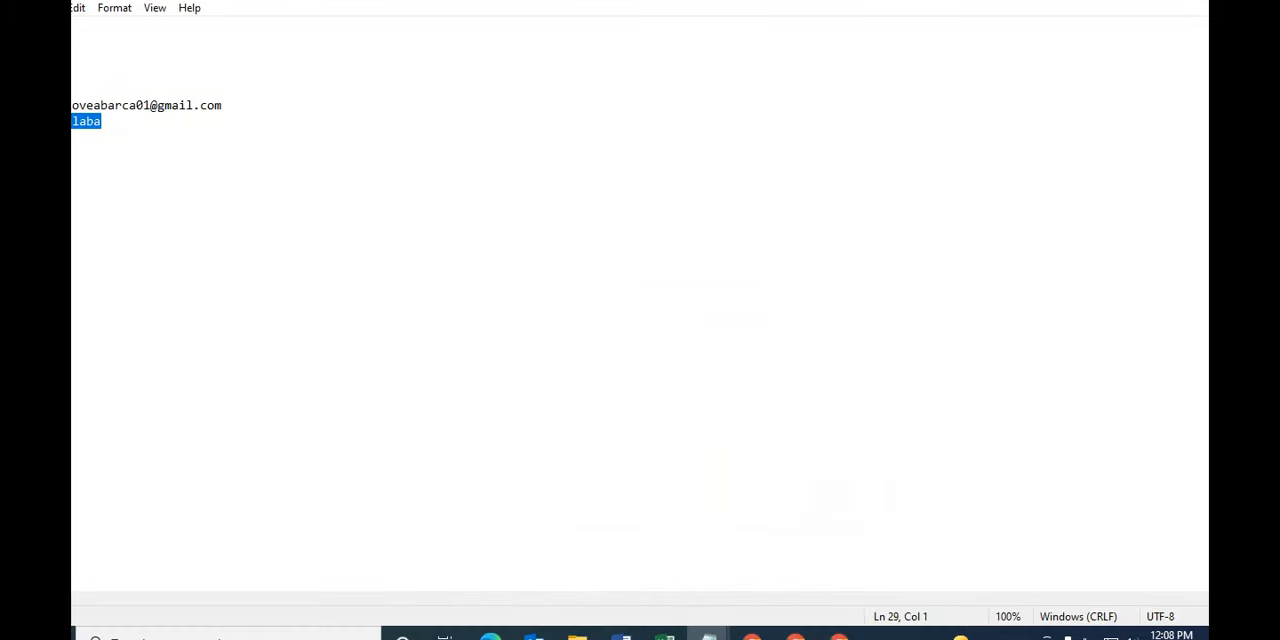
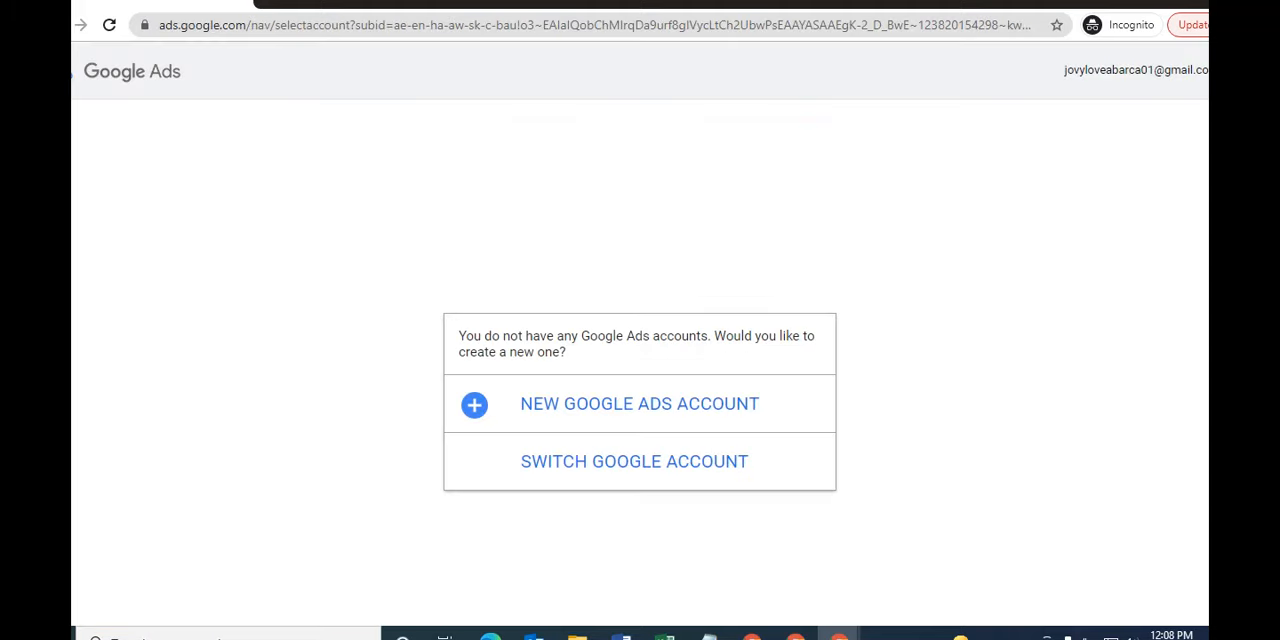
- Create a new Google Ads account and choose the website as what to promote, dismissing the account-switching tip
{"action": "left_click", "coordinate": [639, 404]}
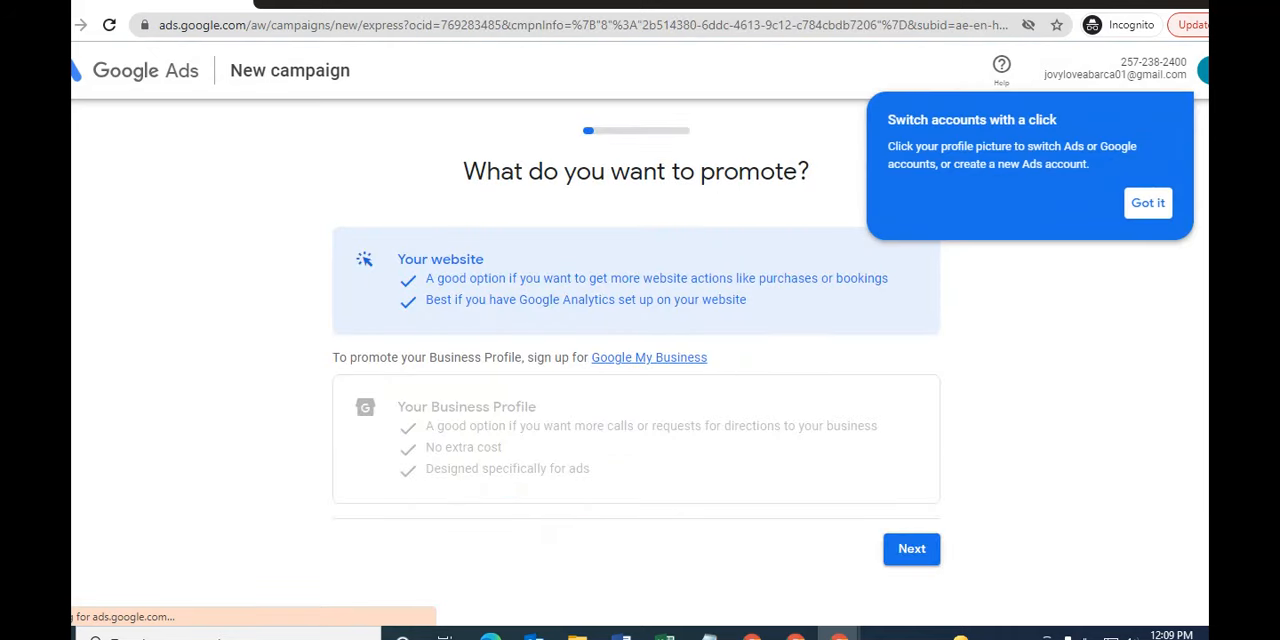
{"action": "left_click", "coordinate": [1148, 203]}
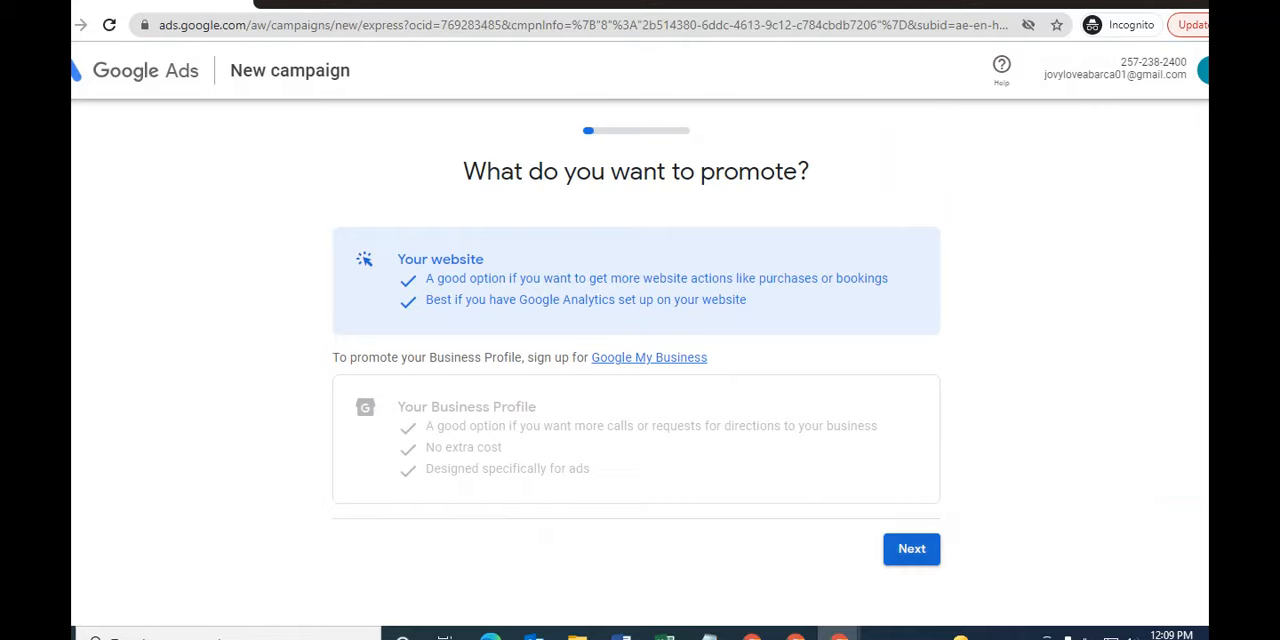
{"action": "left_click", "coordinate": [911, 548]}
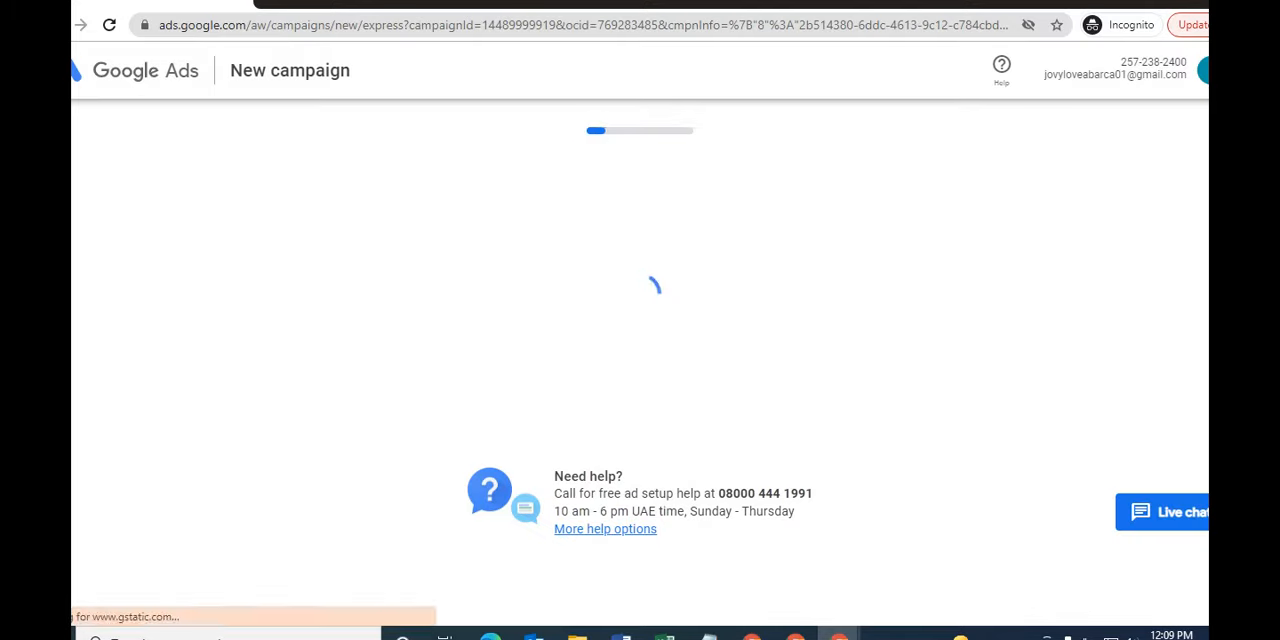
- Enter the SEO company's name as the business name and continue to the website page
{"action": "type", "text": "seoc"}
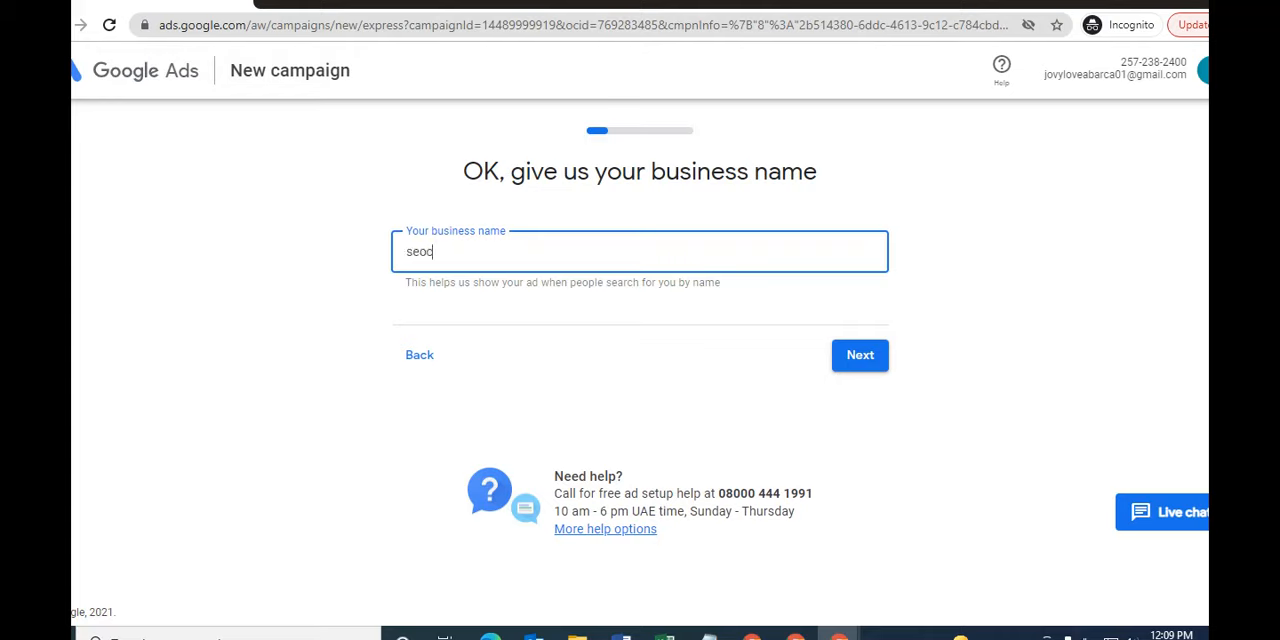
{"action": "type", "text": "monp"}
{"action": "key", "text": "BackSpace"}
{"action": "key", "text": "BackSpace"}
{"action": "key", "text": "BackSpace"}
{"action": "key", "text": "BackSpace"}
{"action": "type", "text": "onmpany"}
{"action": "left_click", "coordinate": [860, 355]}
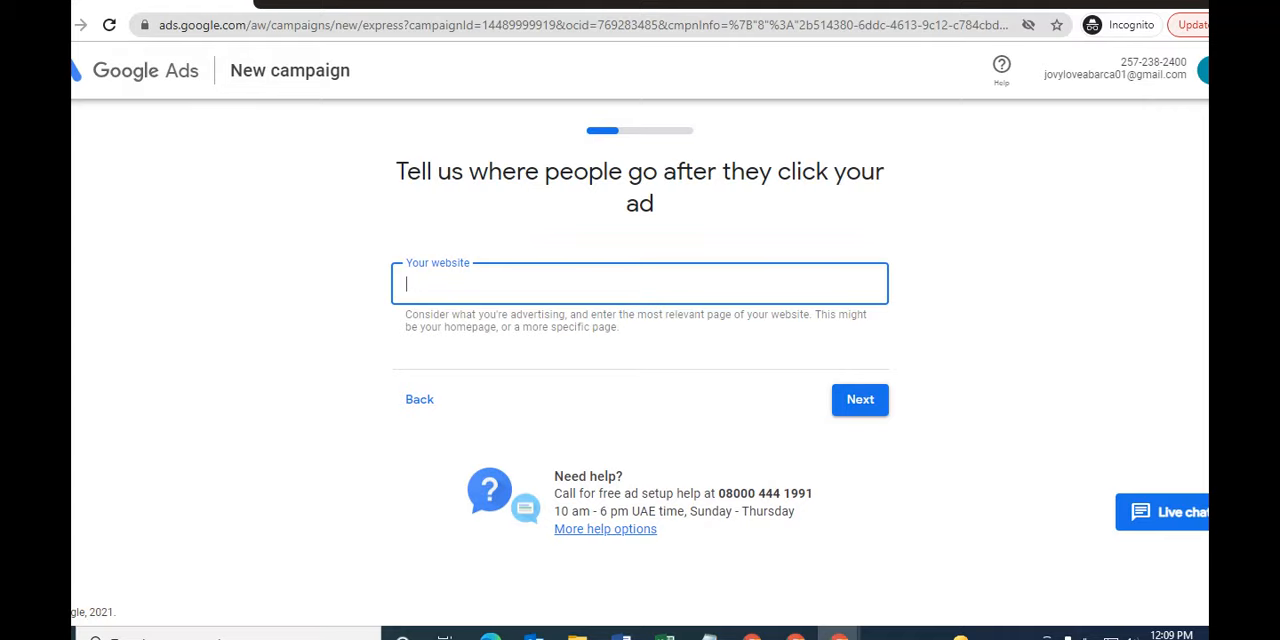
- Open the seocompanyuae.com home page in a new browser tab
{"action": "key", "text": "ctrl+t"}
{"action": "type", "text": "seo"}
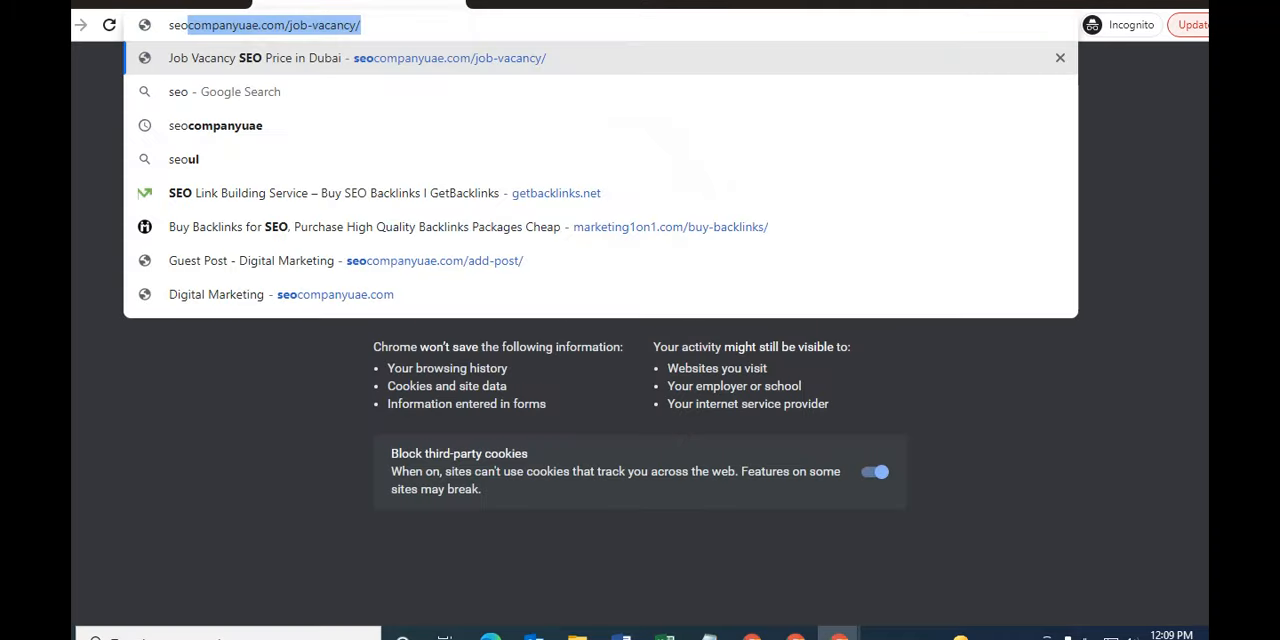
{"action": "key", "text": "Right"}
{"action": "key", "text": "BackSpace"}
{"action": "key", "text": "BackSpace"}
{"action": "key", "text": "BackSpace"}
{"action": "key", "text": "BackSpace"}
{"action": "key", "text": "BackSpace"}
{"action": "key", "text": "BackSpace"}
{"action": "key", "text": "BackSpace"}
{"action": "key", "text": "BackSpace"}
{"action": "key", "text": "BackSpace"}
{"action": "key", "text": "BackSpace"}
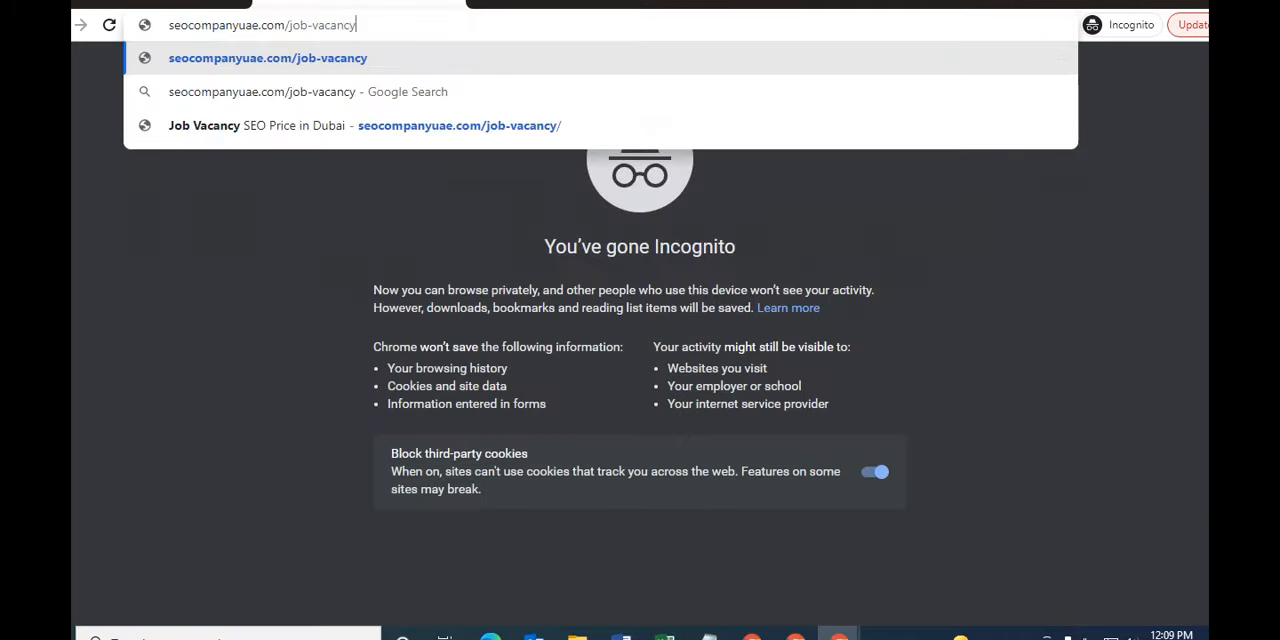
{"action": "key", "text": "BackSpace"}
{"action": "key", "text": "BackSpace"}
{"action": "key", "text": "Return"}
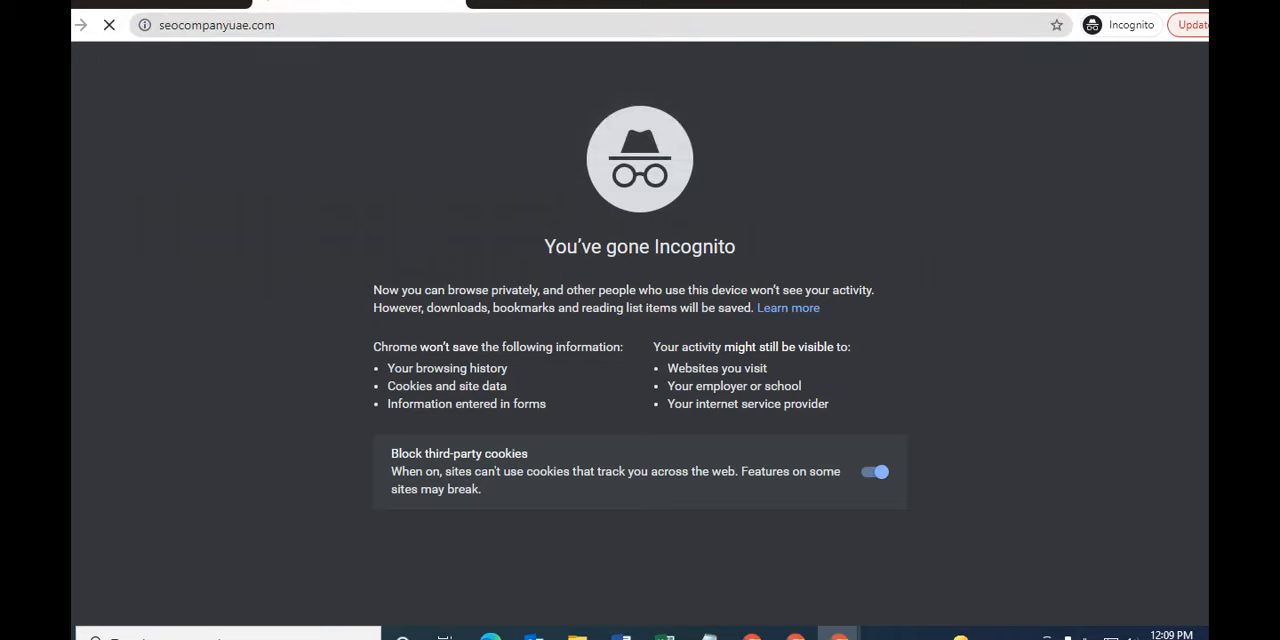
{"action": "left_click", "coordinate": [278, 25]}
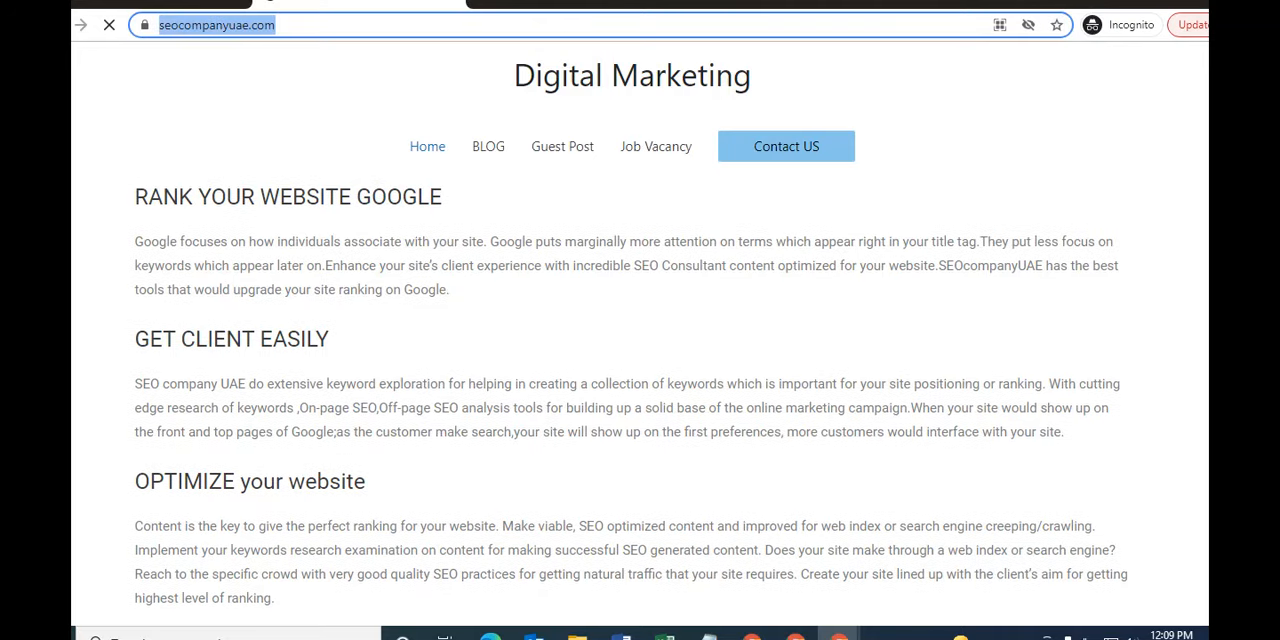
{"action": "key", "text": "ctrl+c"}
{"action": "key", "text": "ctrl+Tab"}
{"action": "key", "text": "ctrl+v"}
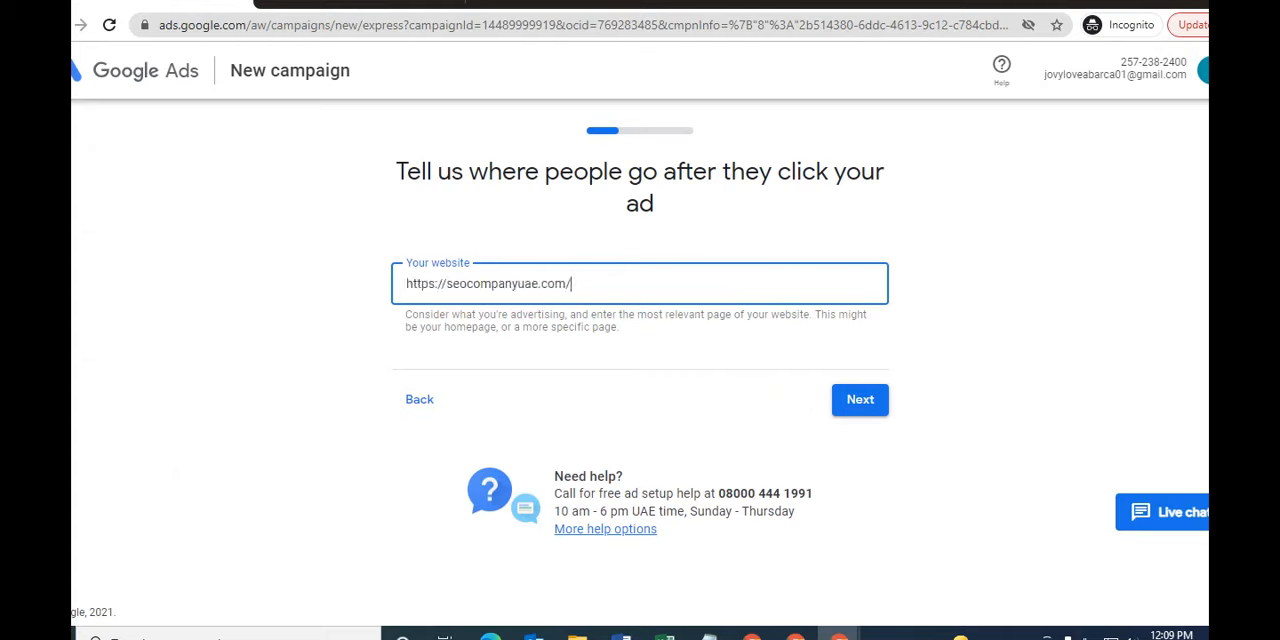
{"action": "key", "text": "Return"}
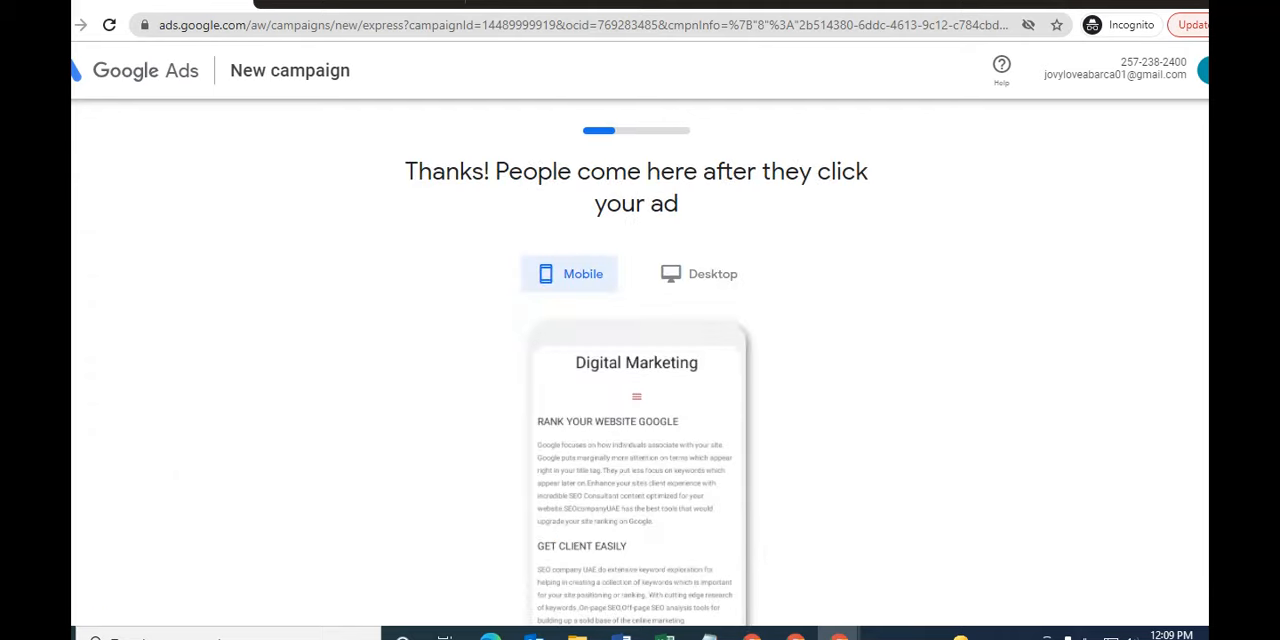
- Review the landing page in the mobile and desktop previews and continue to writing the ad
{"action": "scroll", "coordinate": [640, 380], "scroll_direction": "down", "scroll_amount": 3}
{"action": "scroll", "coordinate": [640, 380], "scroll_direction": "up", "scroll_amount": 2}
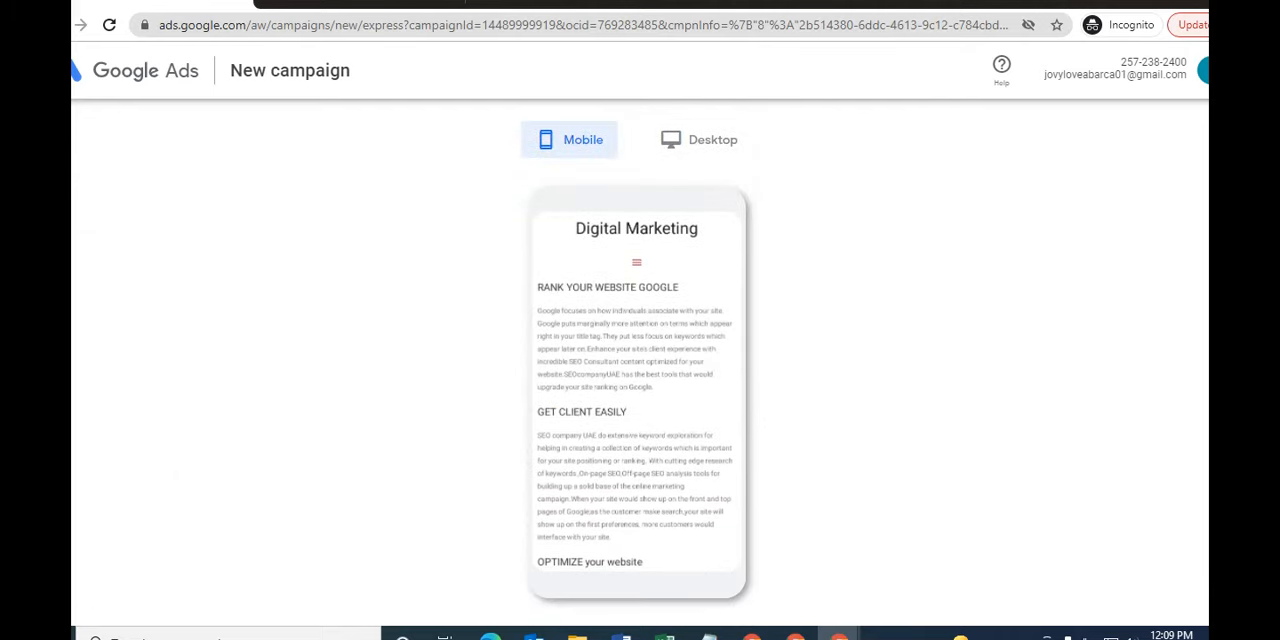
{"action": "left_click", "coordinate": [699, 140]}
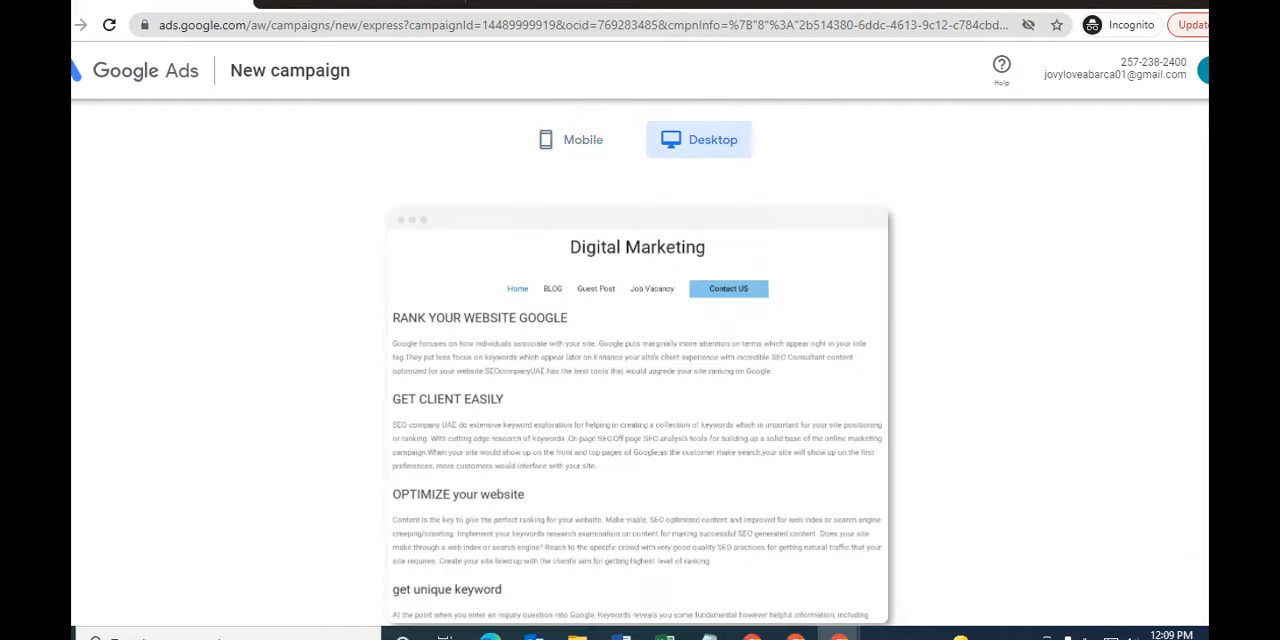
{"action": "scroll", "coordinate": [640, 360], "scroll_direction": "down", "scroll_amount": 2}
{"action": "scroll", "coordinate": [640, 360], "scroll_direction": "up", "scroll_amount": 1}
{"action": "scroll", "coordinate": [640, 360], "scroll_direction": "down", "scroll_amount": 2}
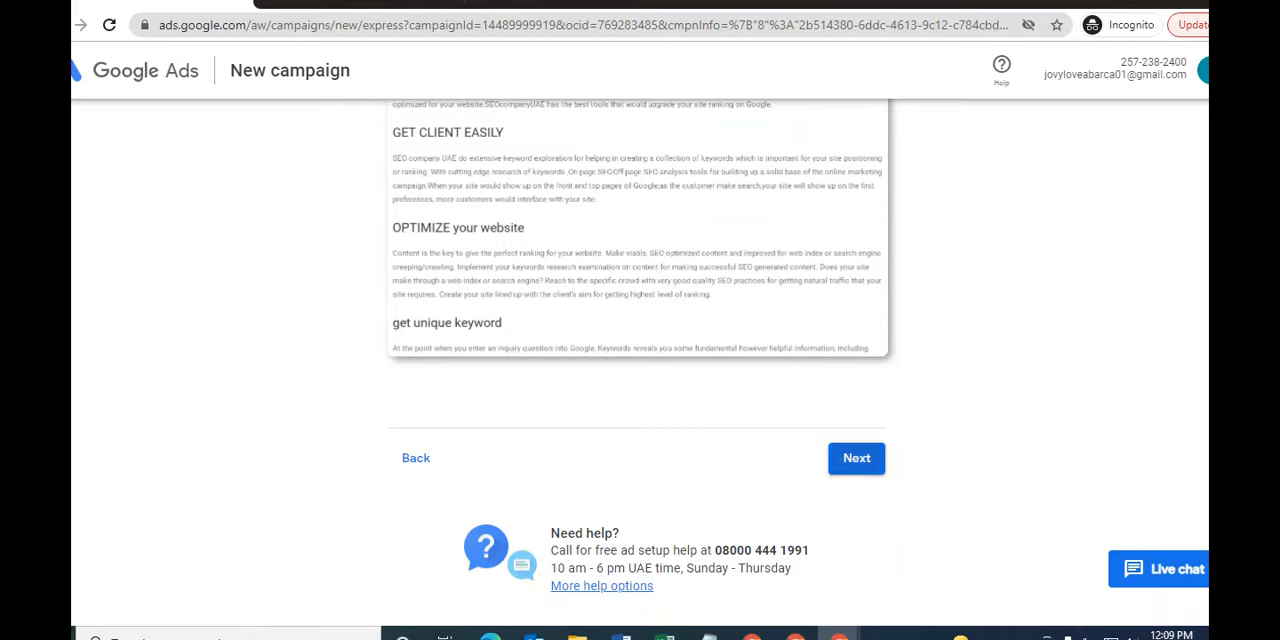
{"action": "left_click", "coordinate": [856, 458]}
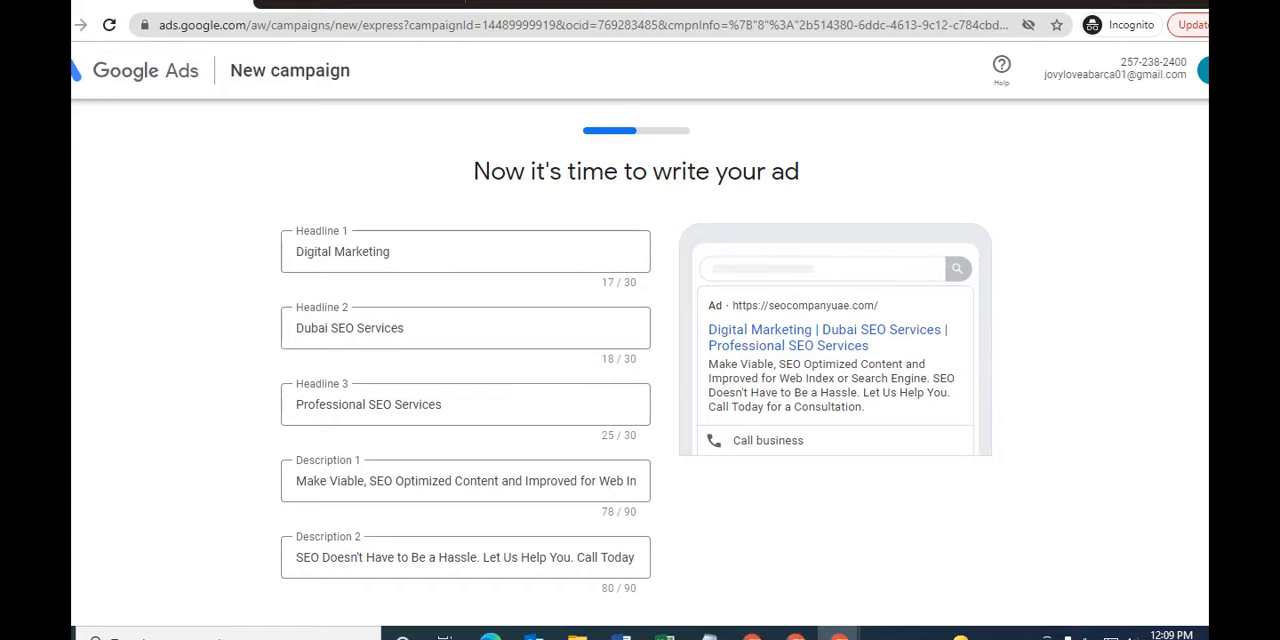
- Enter the business phone number for the ad's call button, review the suggested ad text and continue to the keyword themes
{"action": "scroll", "coordinate": [640, 360], "scroll_direction": "down", "scroll_amount": 1}
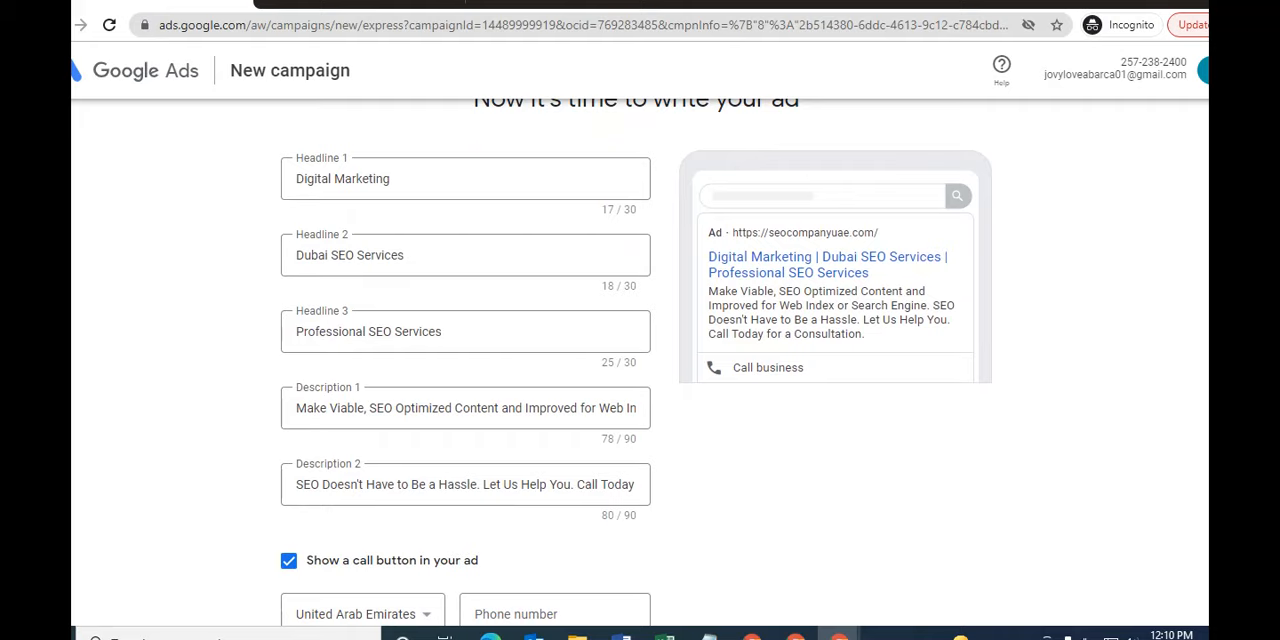
{"action": "scroll", "coordinate": [636, 350], "scroll_direction": "down", "scroll_amount": 3}
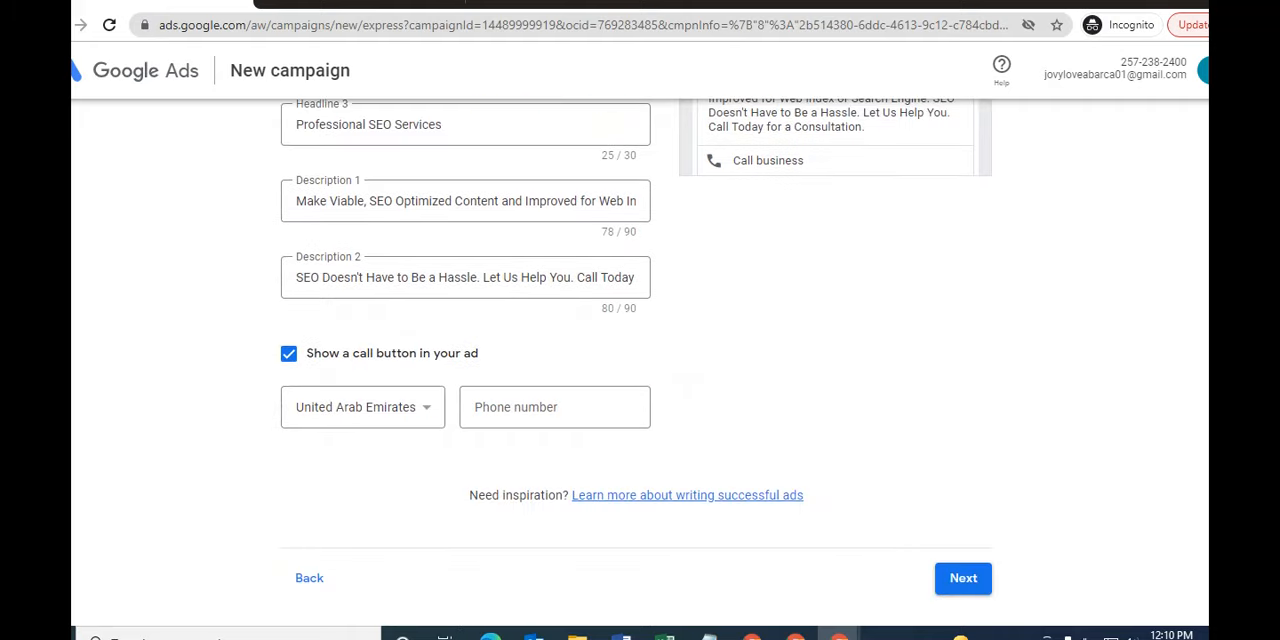
{"action": "left_click", "coordinate": [554, 407]}
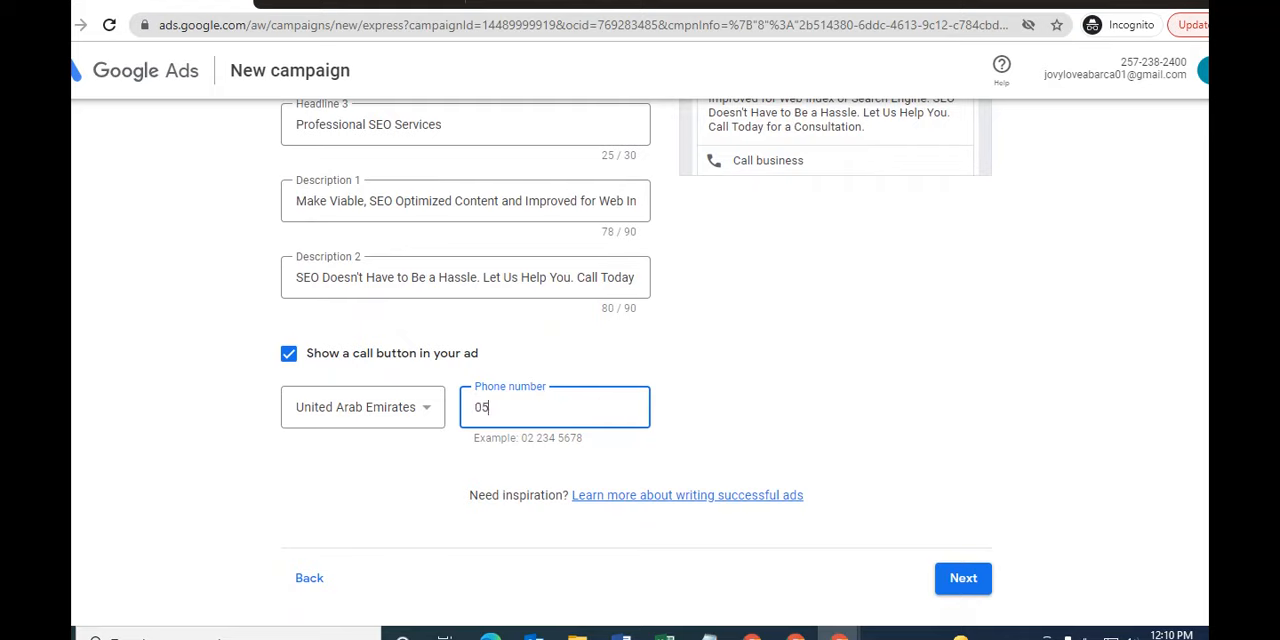
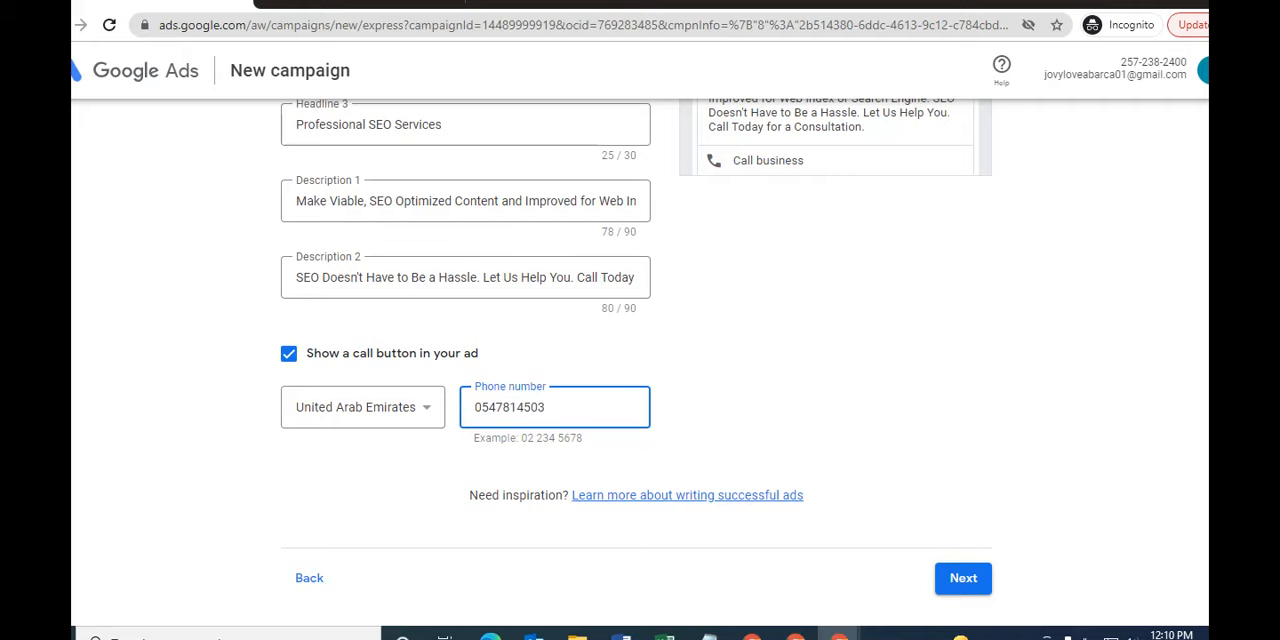
{"action": "scroll", "coordinate": [637, 360], "scroll_direction": "up", "scroll_amount": 3}
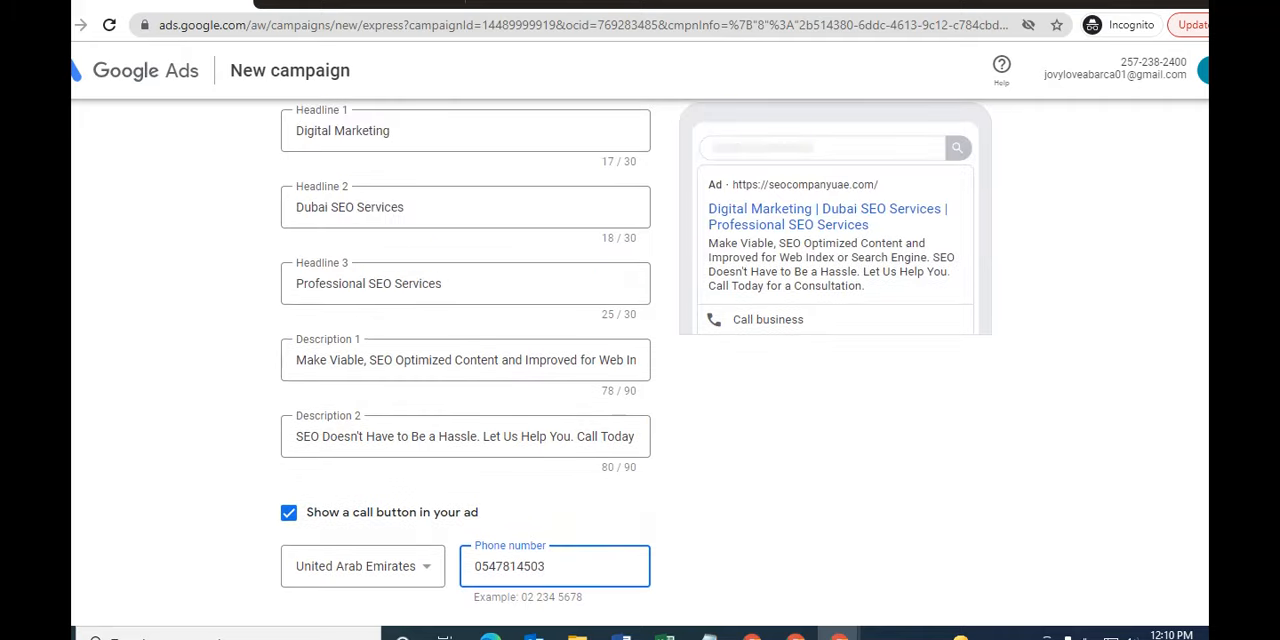
{"action": "scroll", "coordinate": [637, 360], "scroll_direction": "up", "scroll_amount": 1}
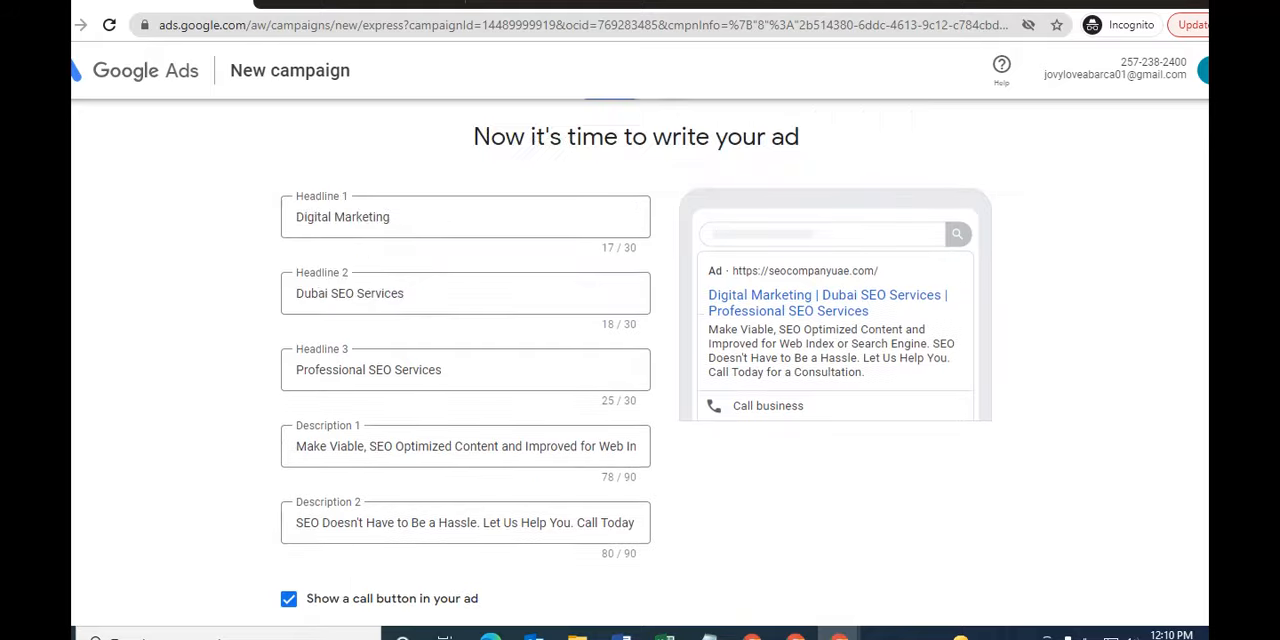
{"action": "scroll", "coordinate": [637, 360], "scroll_direction": "down", "scroll_amount": 3}
{"action": "left_click", "coordinate": [963, 618]}
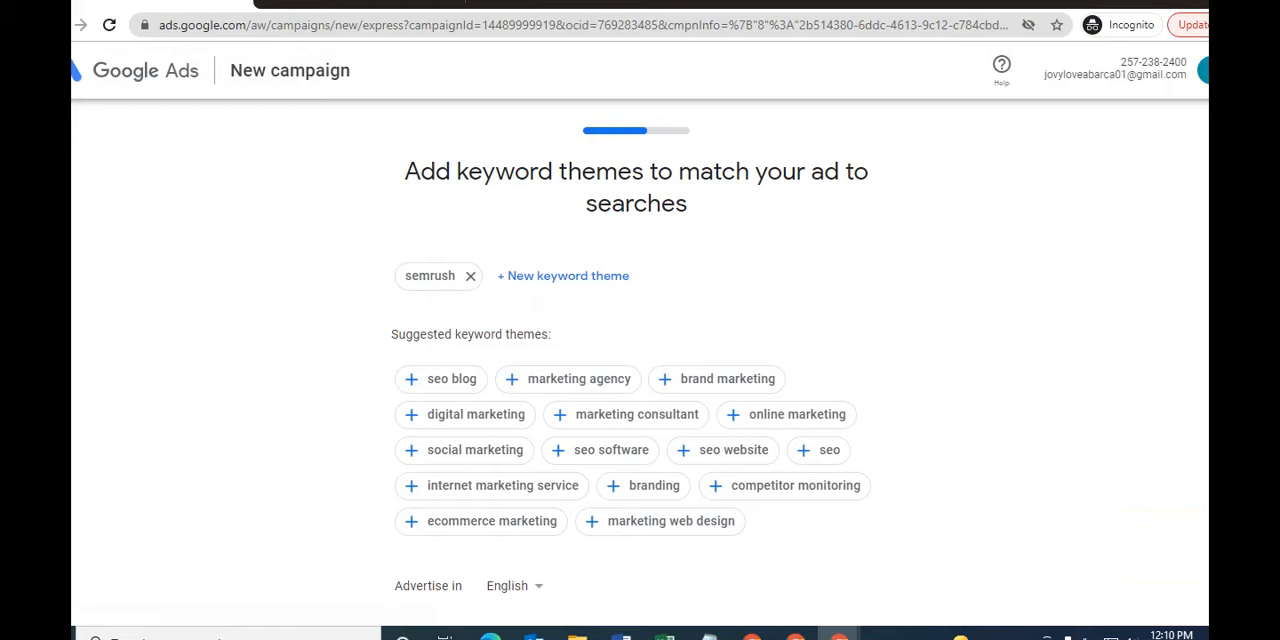
- Try to add "seo company in dubai" as a new keyword theme
{"action": "scroll", "coordinate": [631, 366], "scroll_direction": "down", "scroll_amount": 1}
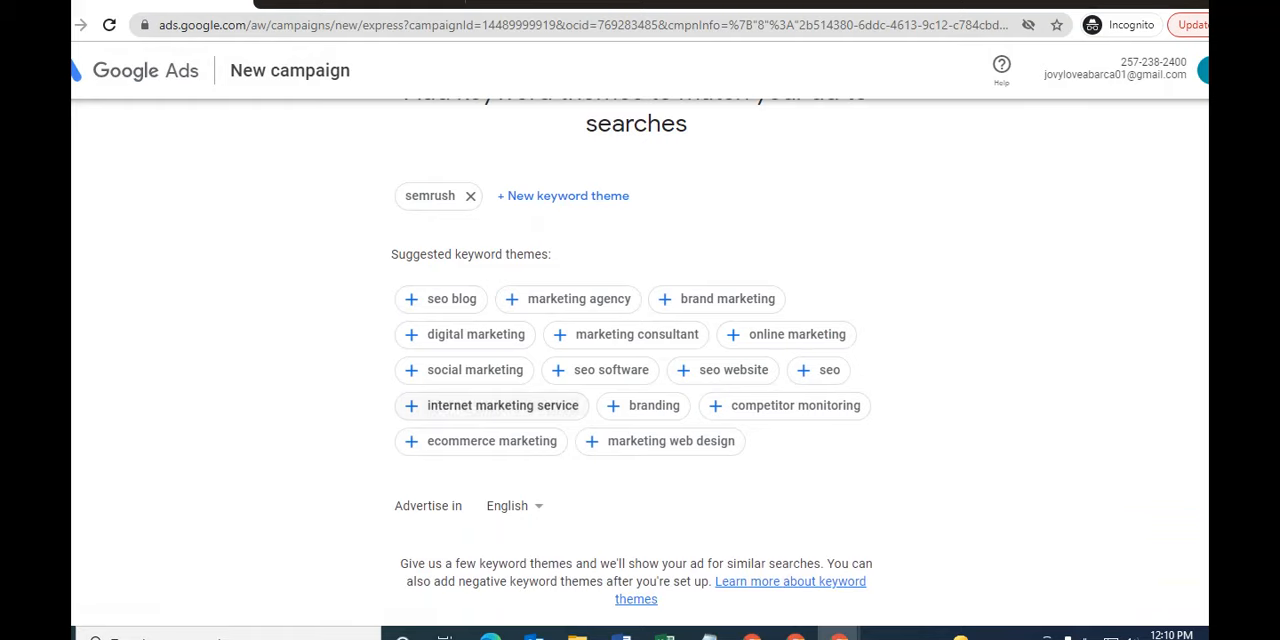
{"action": "left_click", "coordinate": [563, 196]}
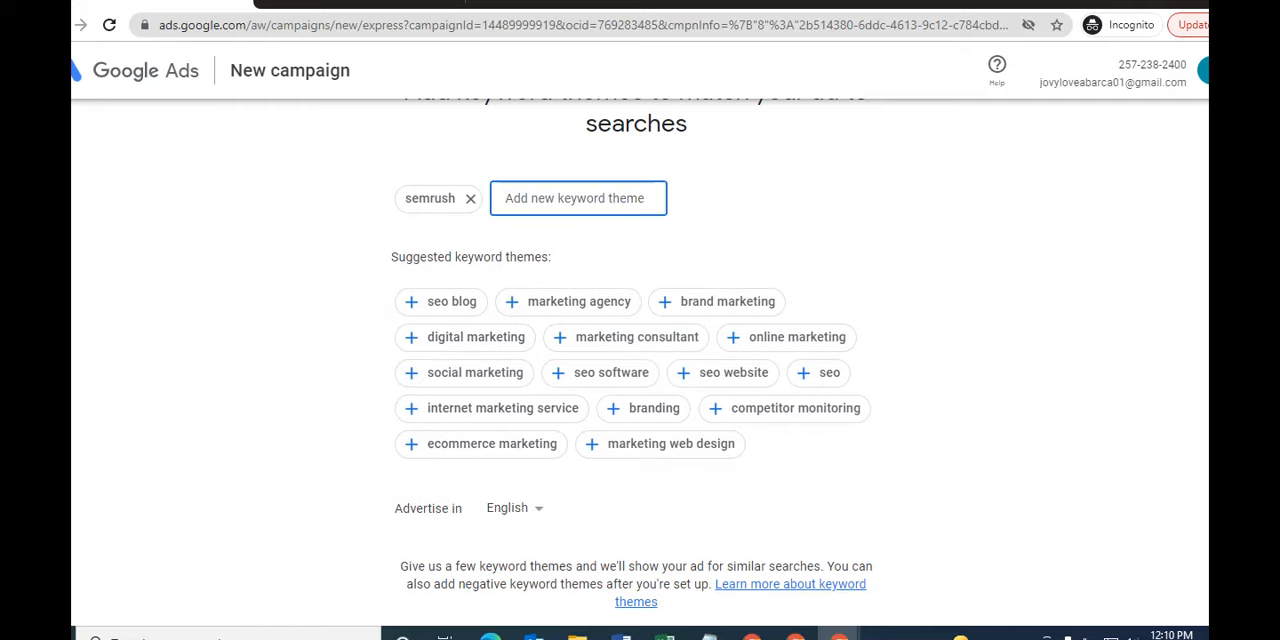
{"action": "type", "text": "seo companu"}
{"action": "key", "text": "BackSpace"}
{"action": "type", "text": "y in dubai"}
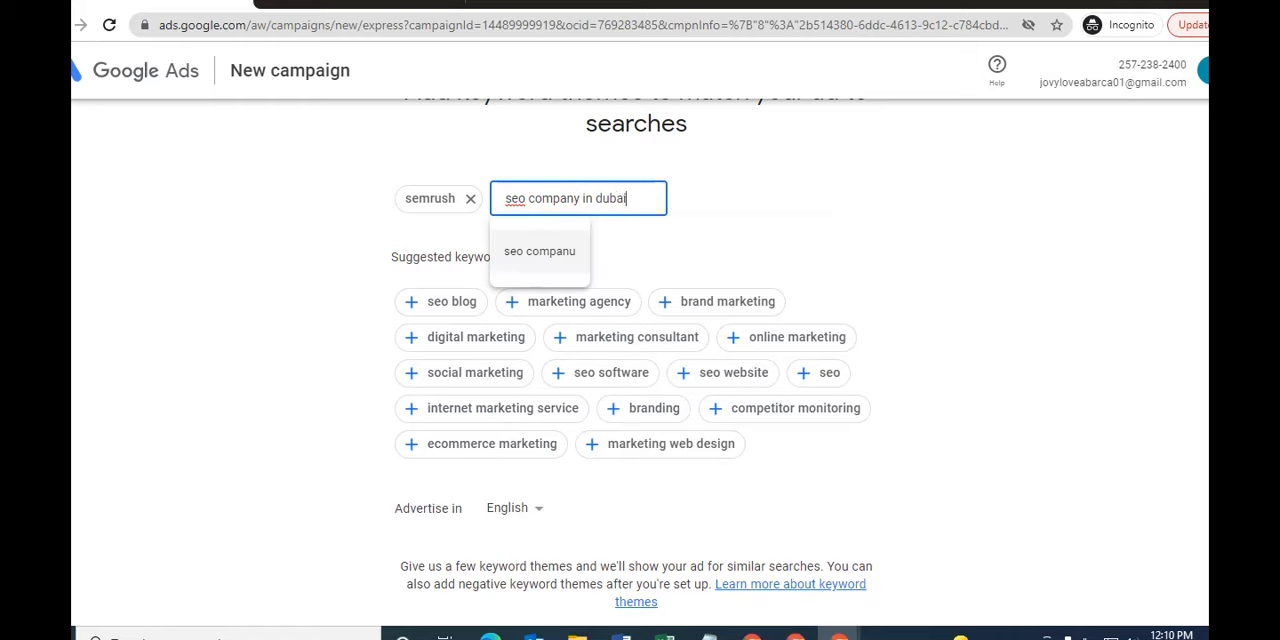
{"action": "key", "text": "Return"}
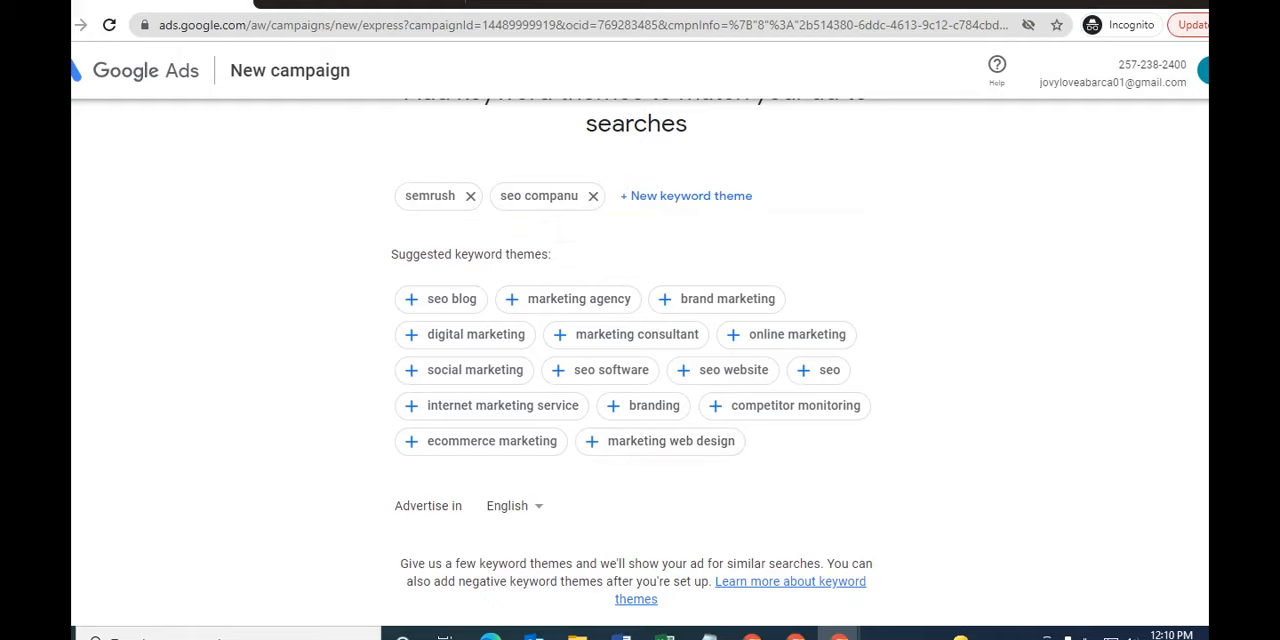
- Add the suggested keyword themes marketing agency, online marketing, seo, ecommerce marketing, seo website, marketing web design, search engine marketing and logo design
{"action": "scroll", "coordinate": [636, 380], "scroll_direction": "down", "scroll_amount": 1}
{"action": "left_click", "coordinate": [570, 227]}
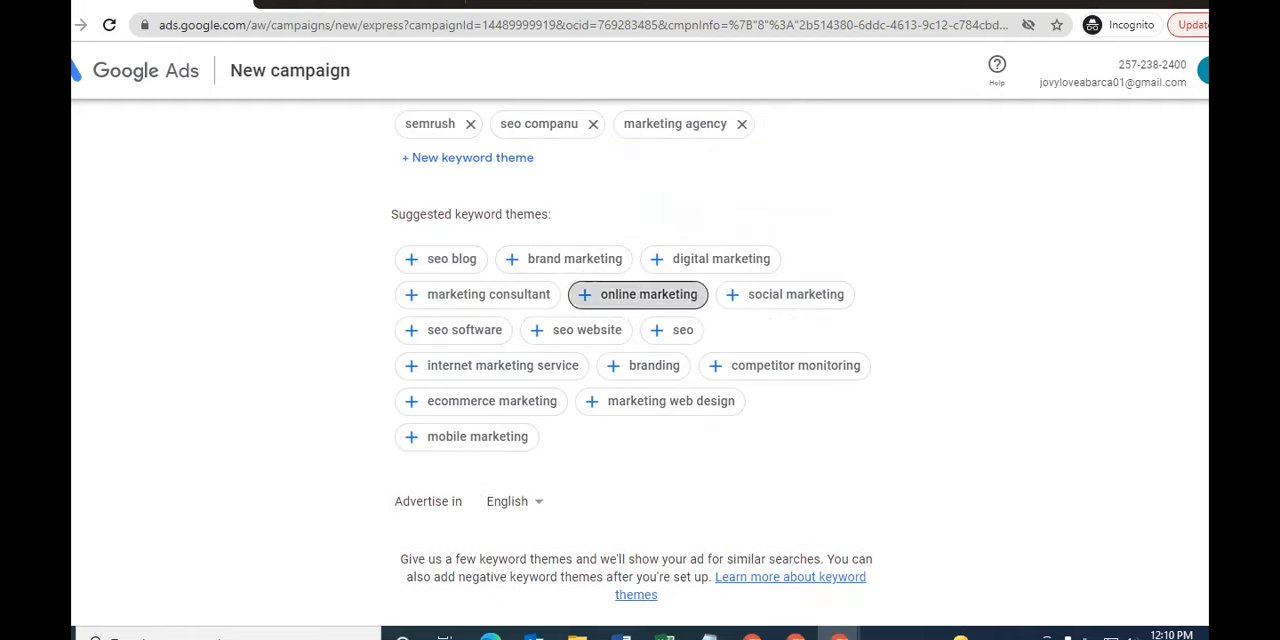
{"action": "left_click", "coordinate": [648, 294]}
{"action": "left_click", "coordinate": [548, 333]}
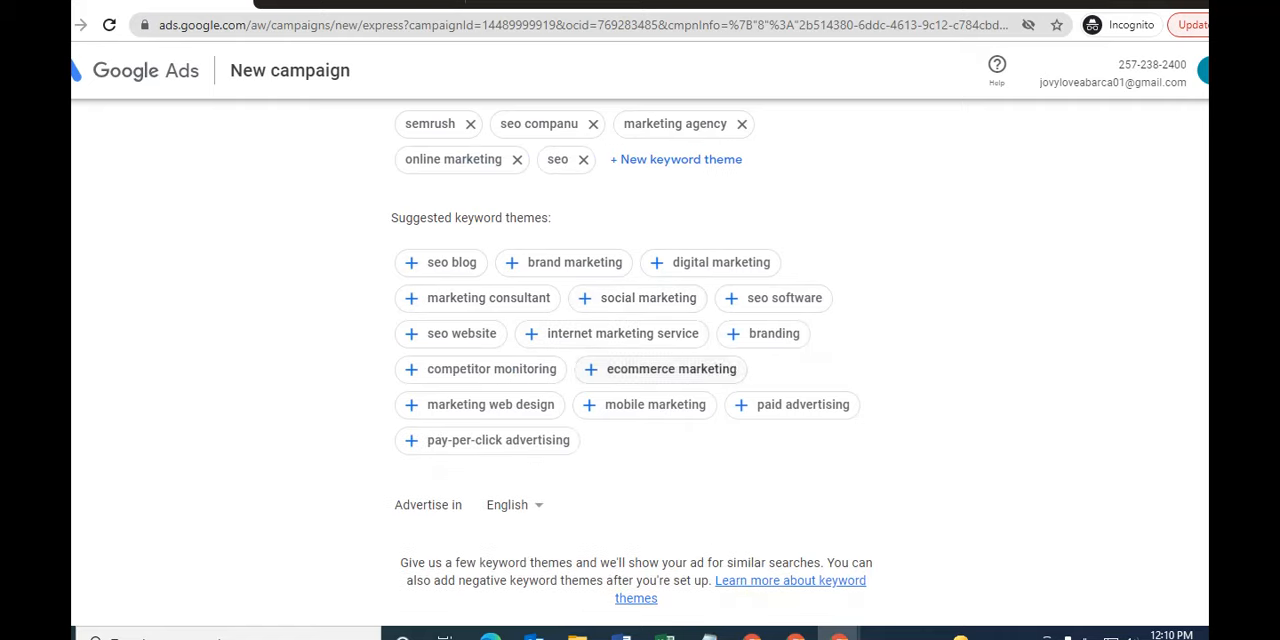
{"action": "left_click", "coordinate": [651, 367]}
{"action": "left_click", "coordinate": [461, 365]}
{"action": "left_click", "coordinate": [480, 404]}
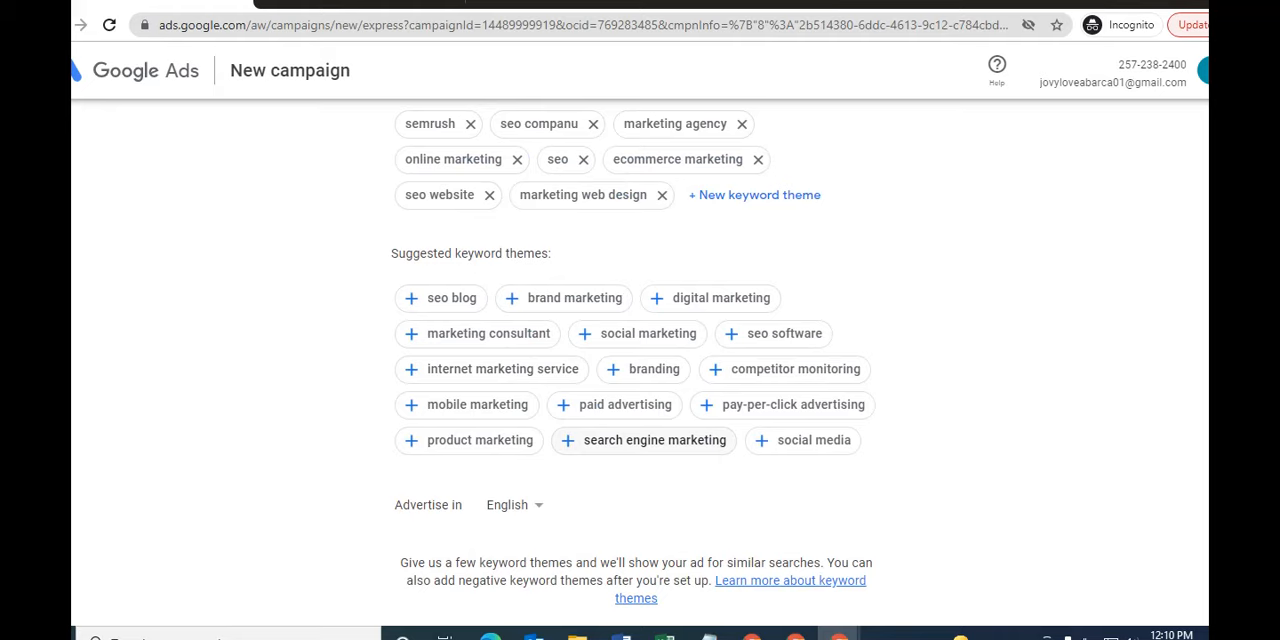
{"action": "left_click", "coordinate": [645, 440]}
{"action": "left_click", "coordinate": [823, 469]}
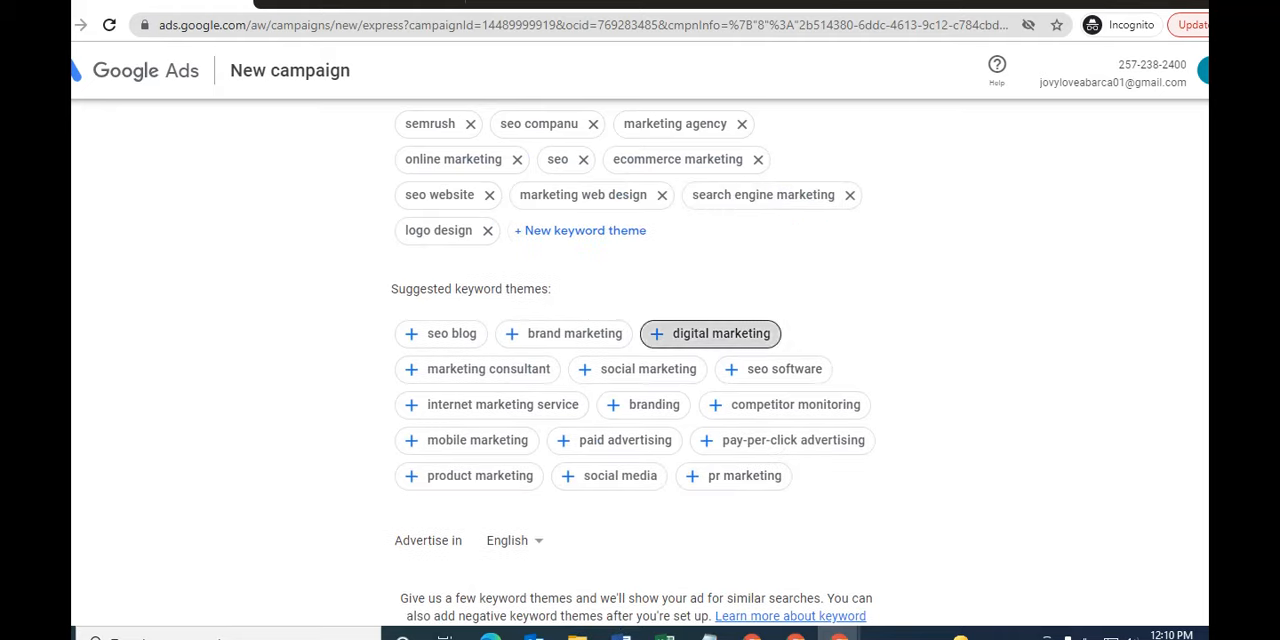
{"action": "left_click", "coordinate": [721, 333]}
{"action": "scroll", "coordinate": [631, 360], "scroll_direction": "down", "scroll_amount": 1}
{"action": "scroll", "coordinate": [631, 360], "scroll_direction": "up", "scroll_amount": 2}
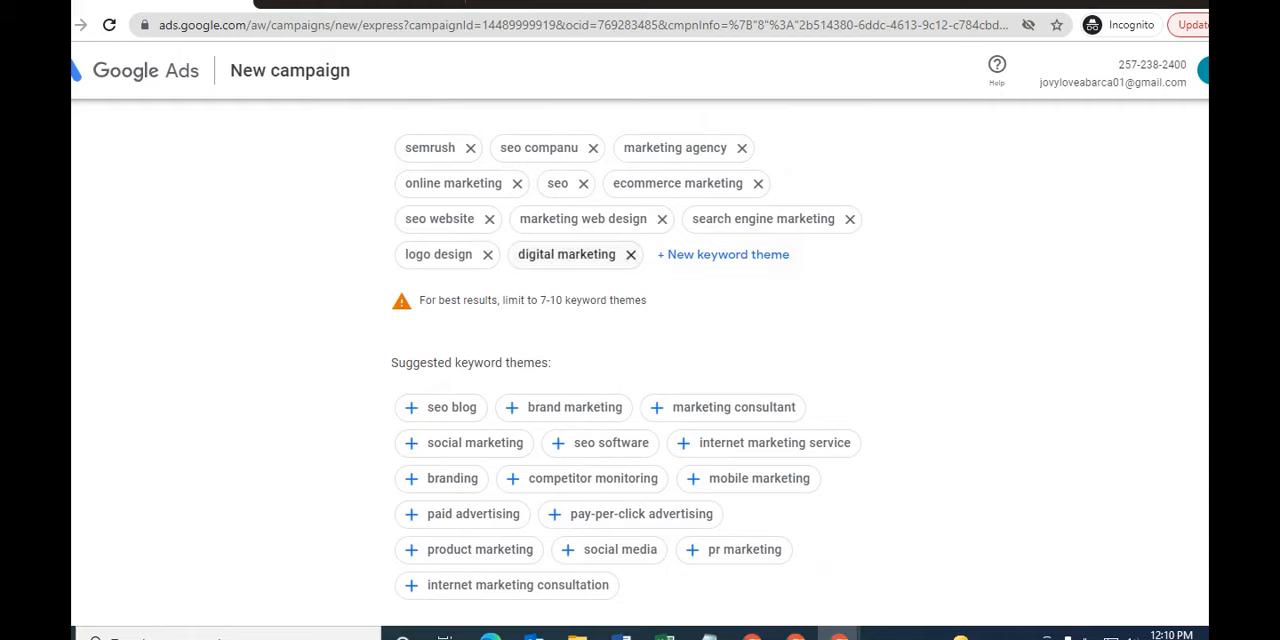
{"action": "left_click", "coordinate": [630, 255]}
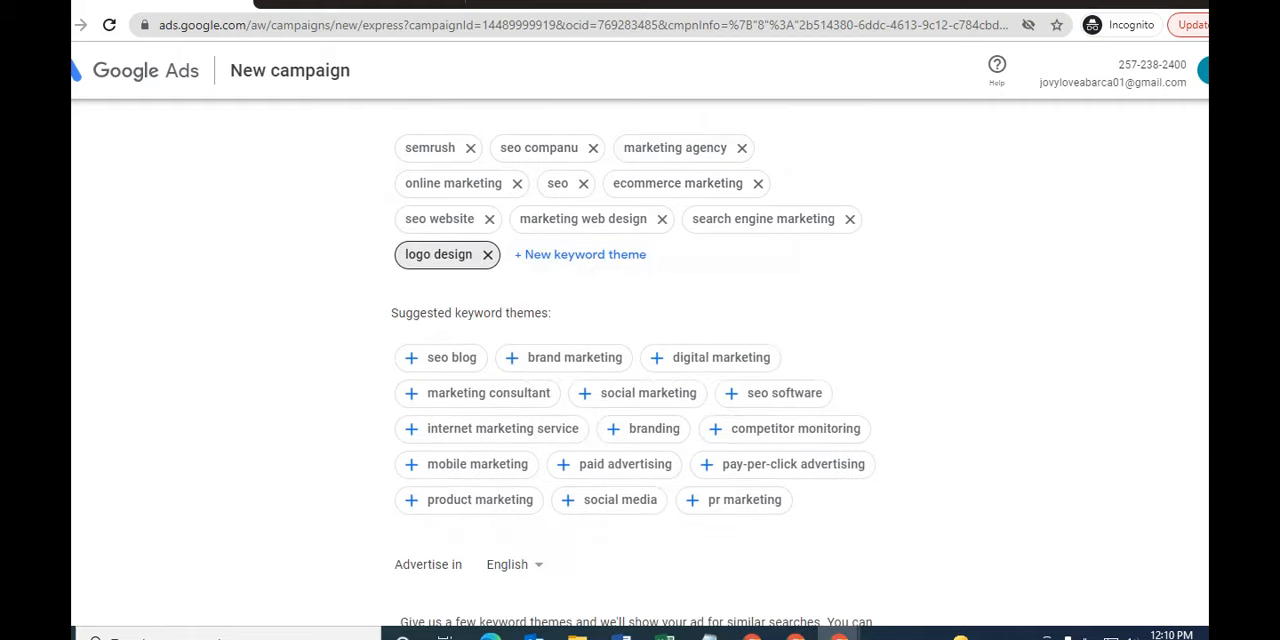
- Confirm the chosen keyword themes and continue to the ad location settings
{"action": "scroll", "coordinate": [640, 360], "scroll_direction": "down", "scroll_amount": 3}
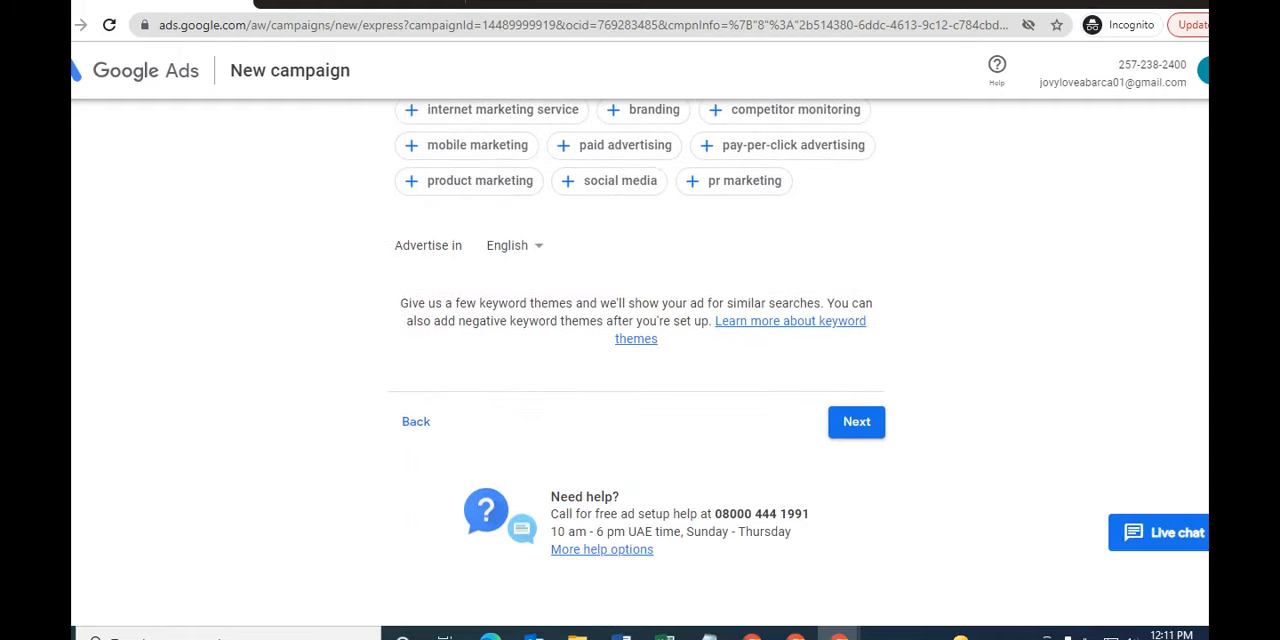
{"action": "scroll", "coordinate": [640, 360], "scroll_direction": "down", "scroll_amount": 1}
{"action": "left_click", "coordinate": [856, 395]}
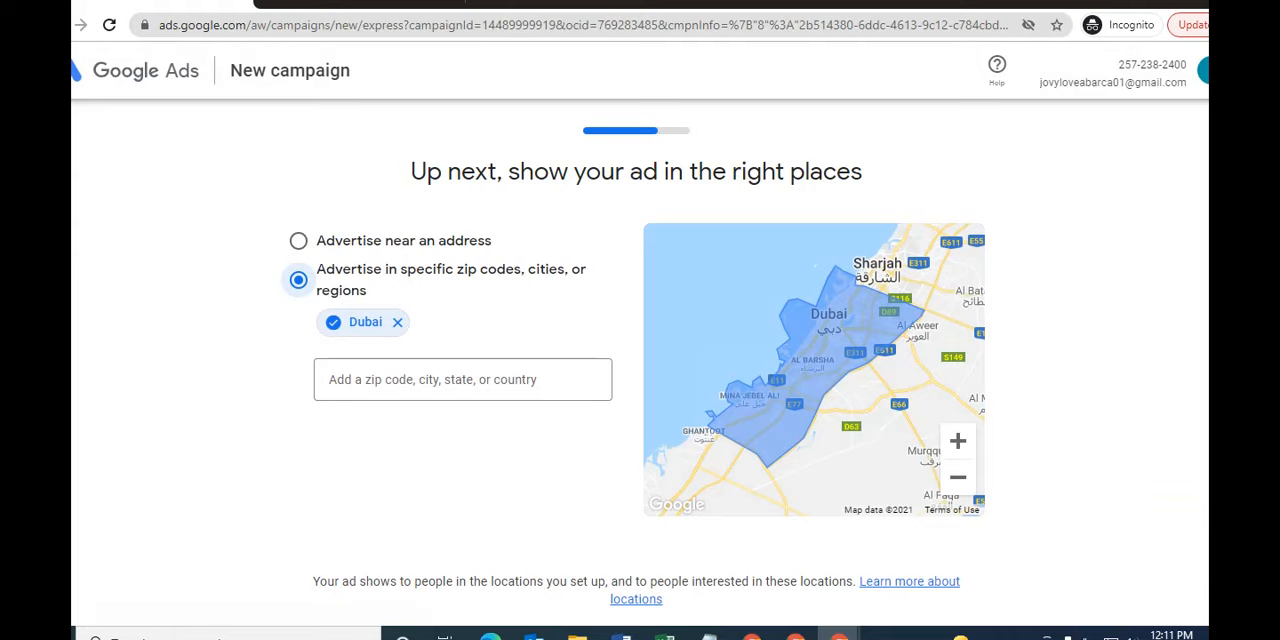
- Replace Dubai with the country Singapore in the ad's specific target regions
{"action": "scroll", "coordinate": [640, 360], "scroll_direction": "down", "scroll_amount": 3}
{"action": "scroll", "coordinate": [640, 360], "scroll_direction": "up", "scroll_amount": 2}
{"action": "scroll", "coordinate": [640, 360], "scroll_direction": "down", "scroll_amount": 2}
{"action": "scroll", "coordinate": [640, 360], "scroll_direction": "up", "scroll_amount": 3}
{"action": "left_click", "coordinate": [463, 380]}
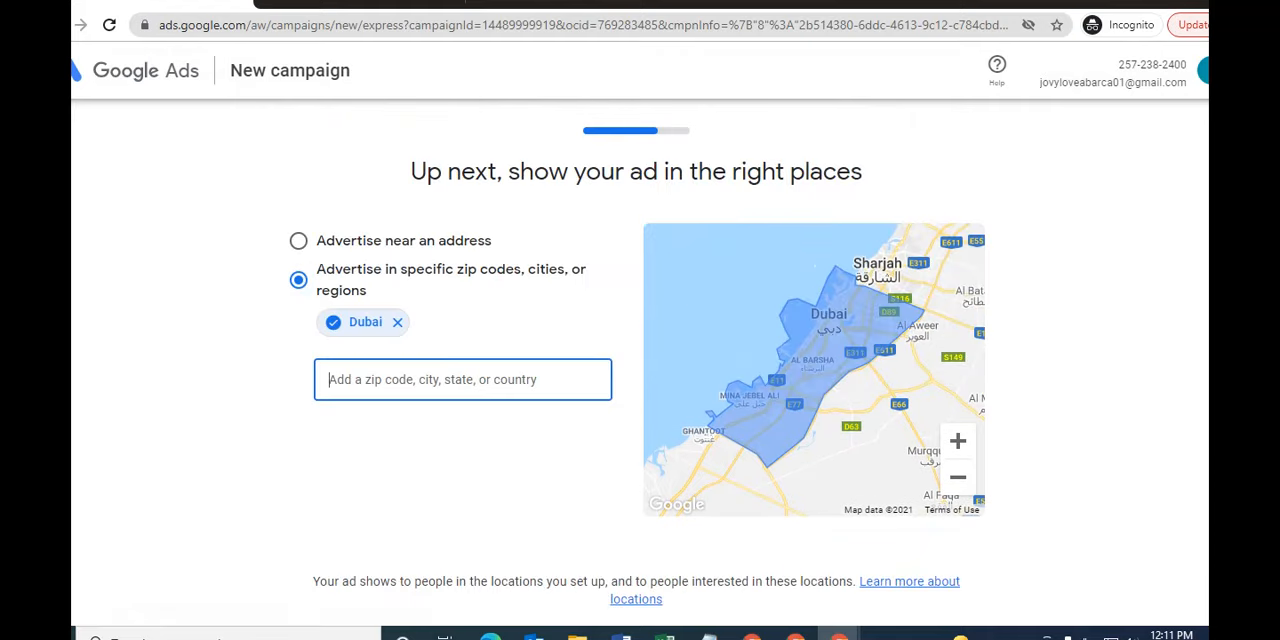
{"action": "type", "text": "singap"}
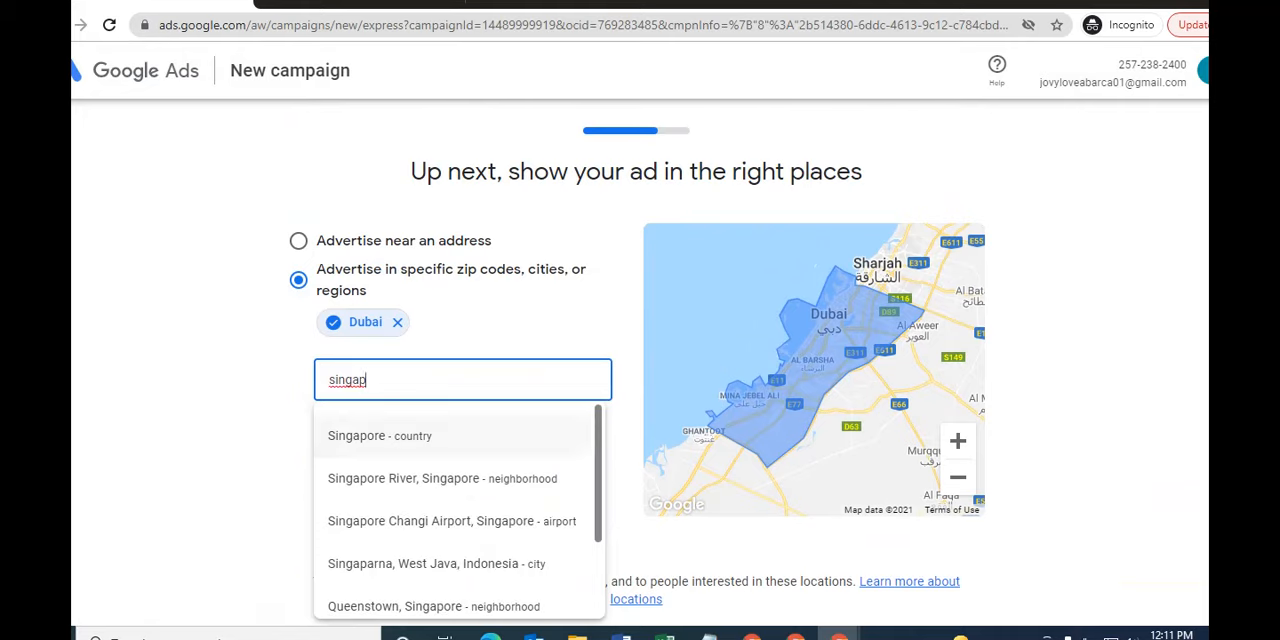
{"action": "left_click", "coordinate": [430, 436]}
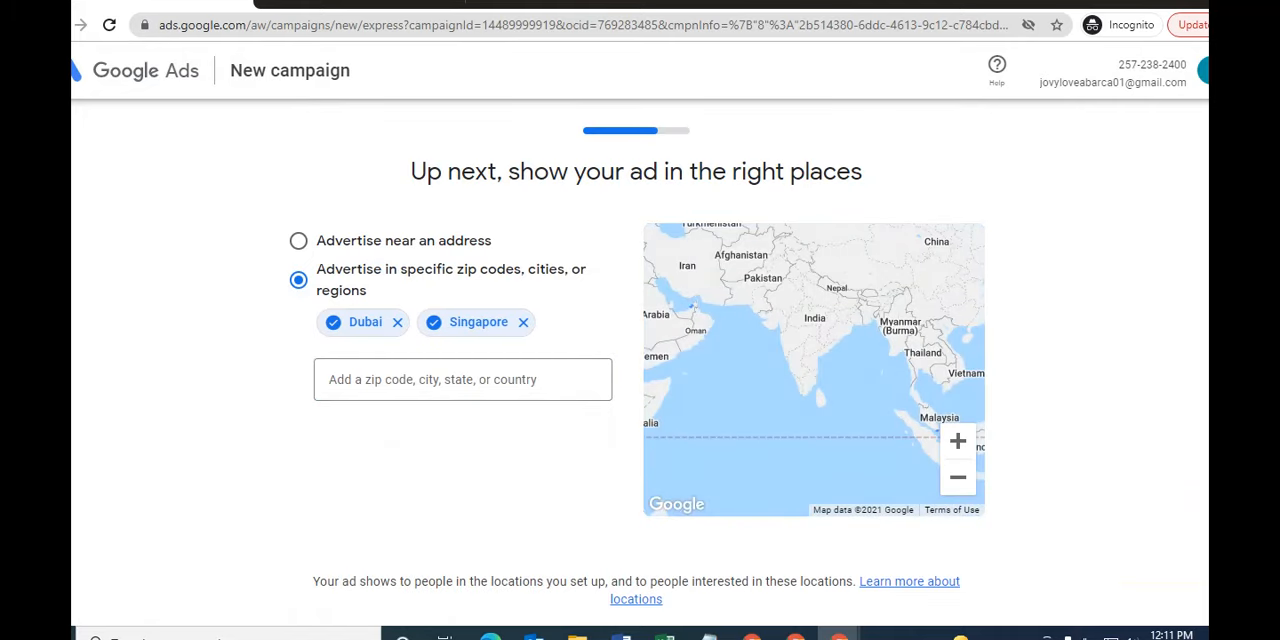
{"action": "left_click", "coordinate": [397, 322]}
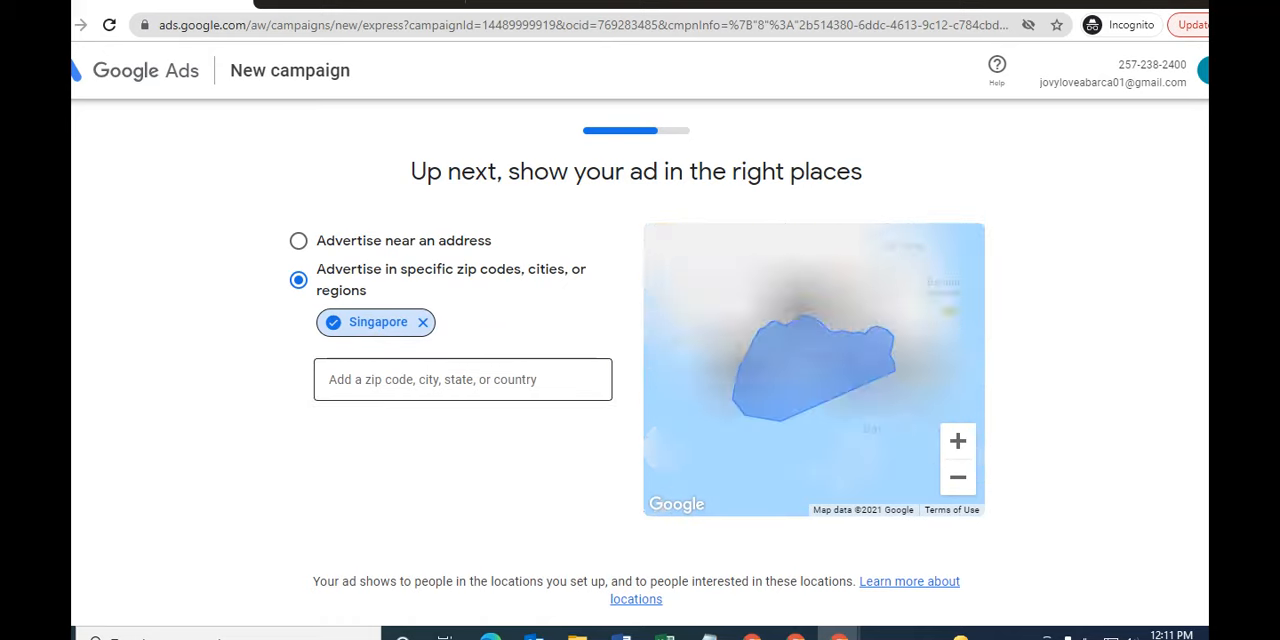
- Add the country Malaysia as another target region for the ad
{"action": "left_click", "coordinate": [462, 380]}
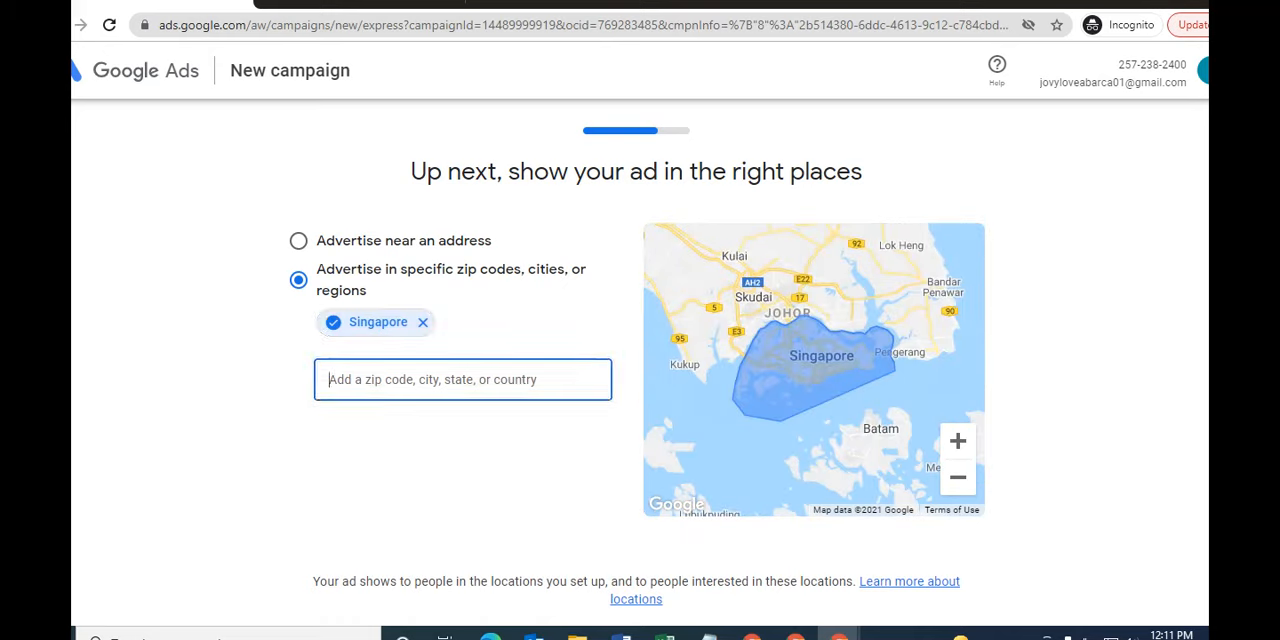
{"action": "type", "text": "mala"}
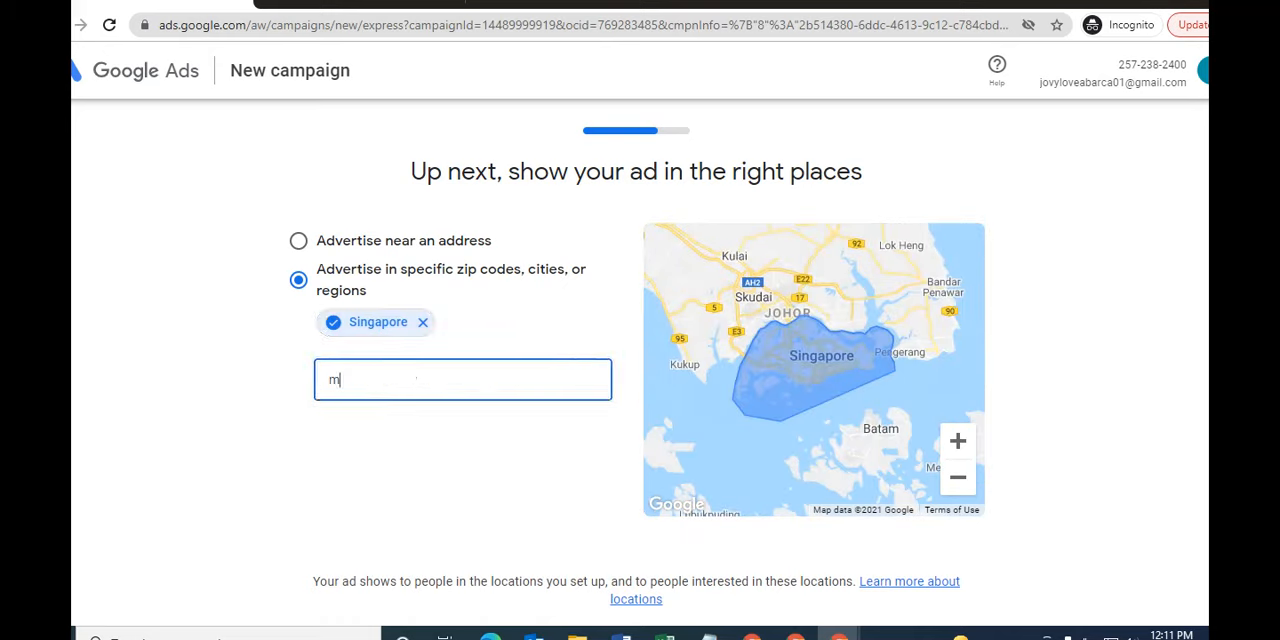
{"action": "key", "text": "Down"}
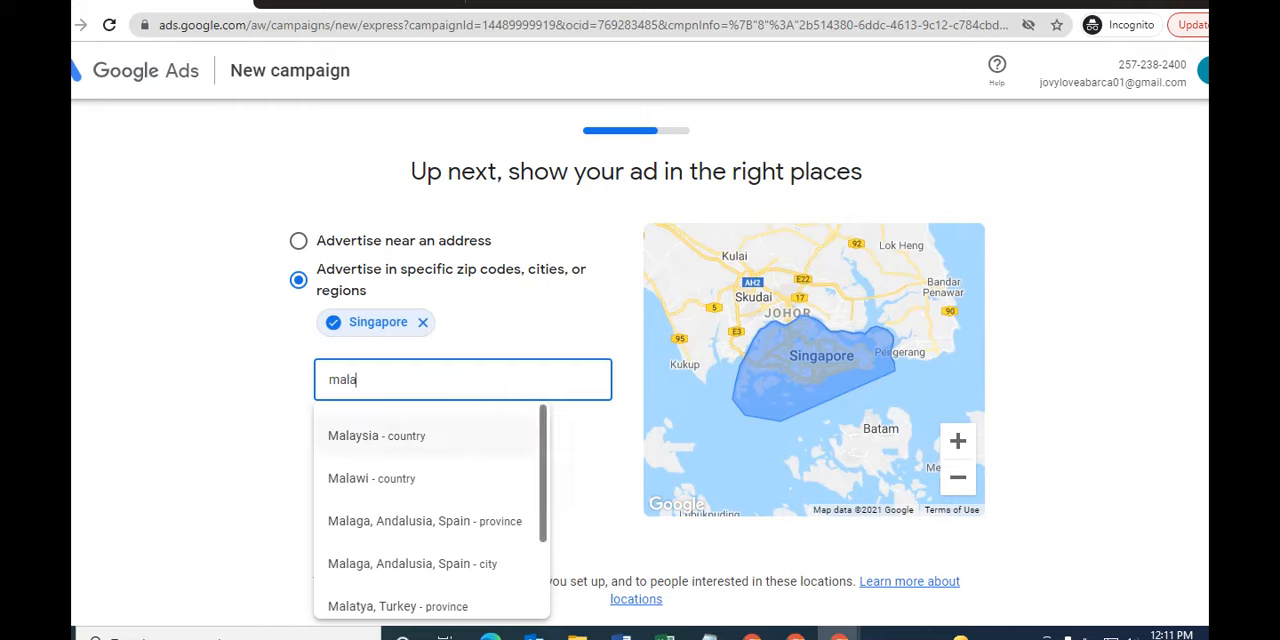
{"action": "key", "text": "Return"}
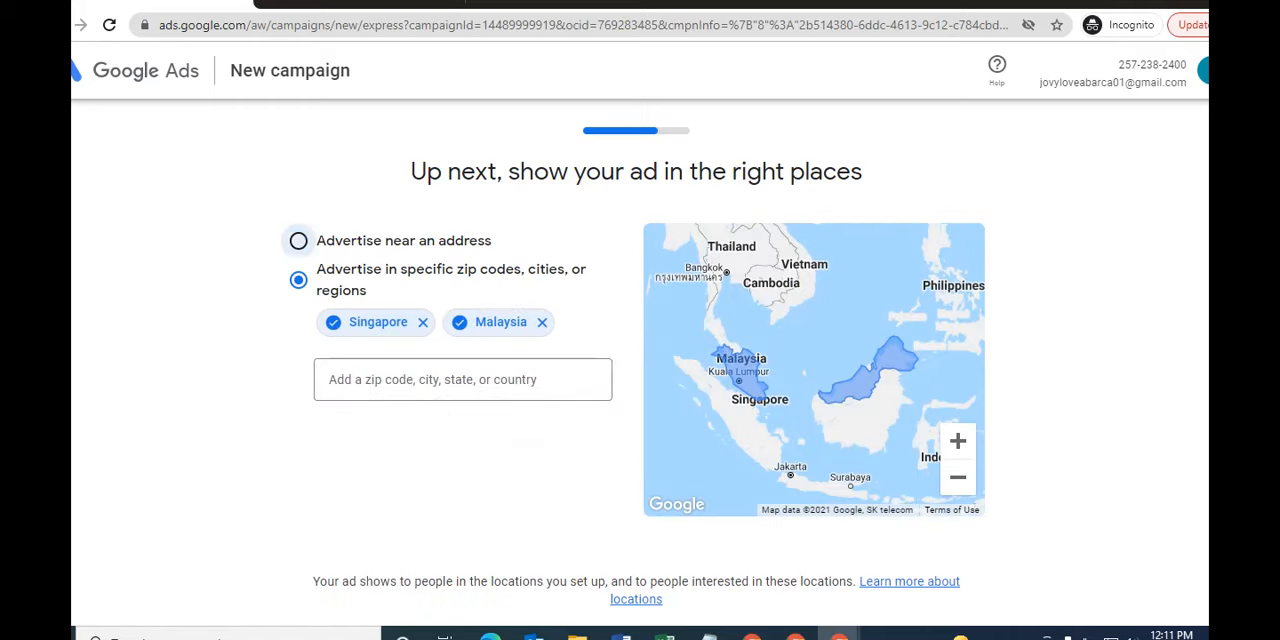
- Advertise near the address Dubai - United Arab Emirates with a 6 km radius and continue to the budget settings
{"action": "left_click", "coordinate": [298, 241]}
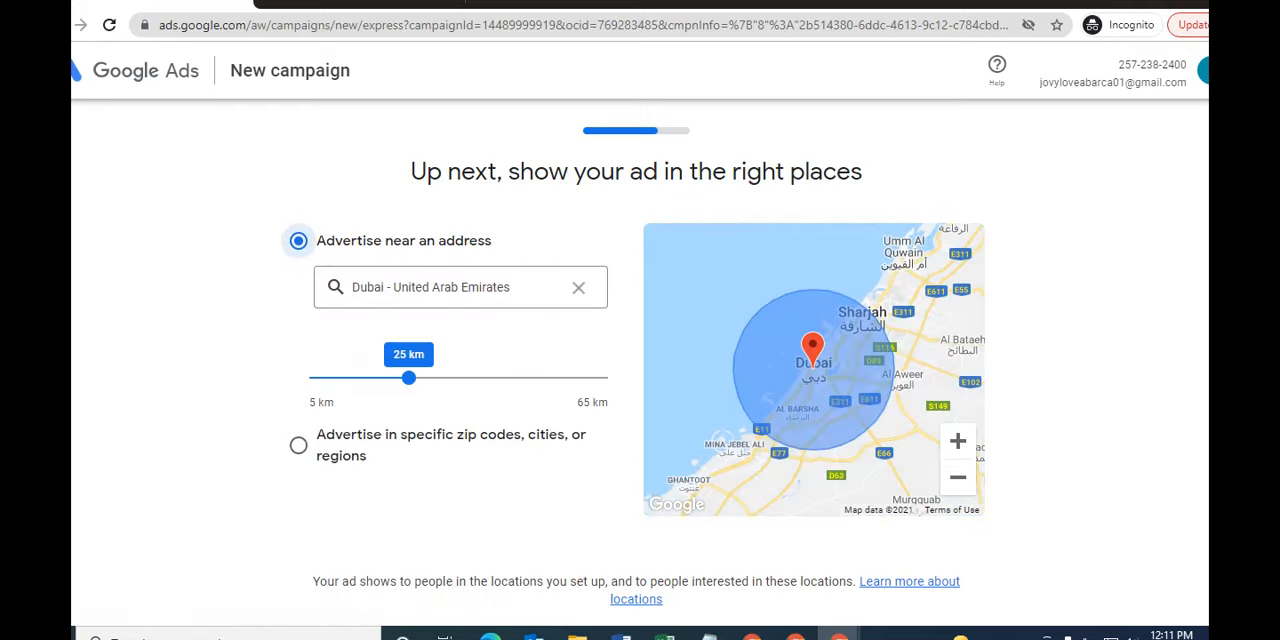
{"action": "left_click_drag", "start_coordinate": [408, 377], "coordinate": [314, 377]}
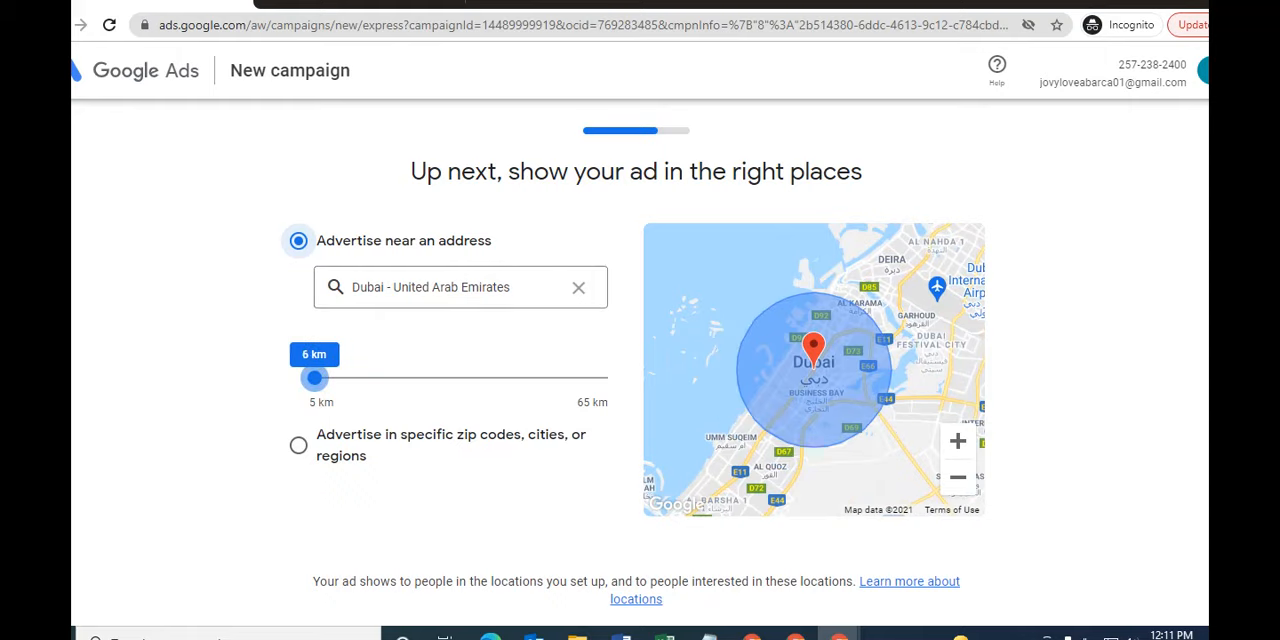
{"action": "scroll", "coordinate": [640, 380], "scroll_direction": "down", "scroll_amount": 2}
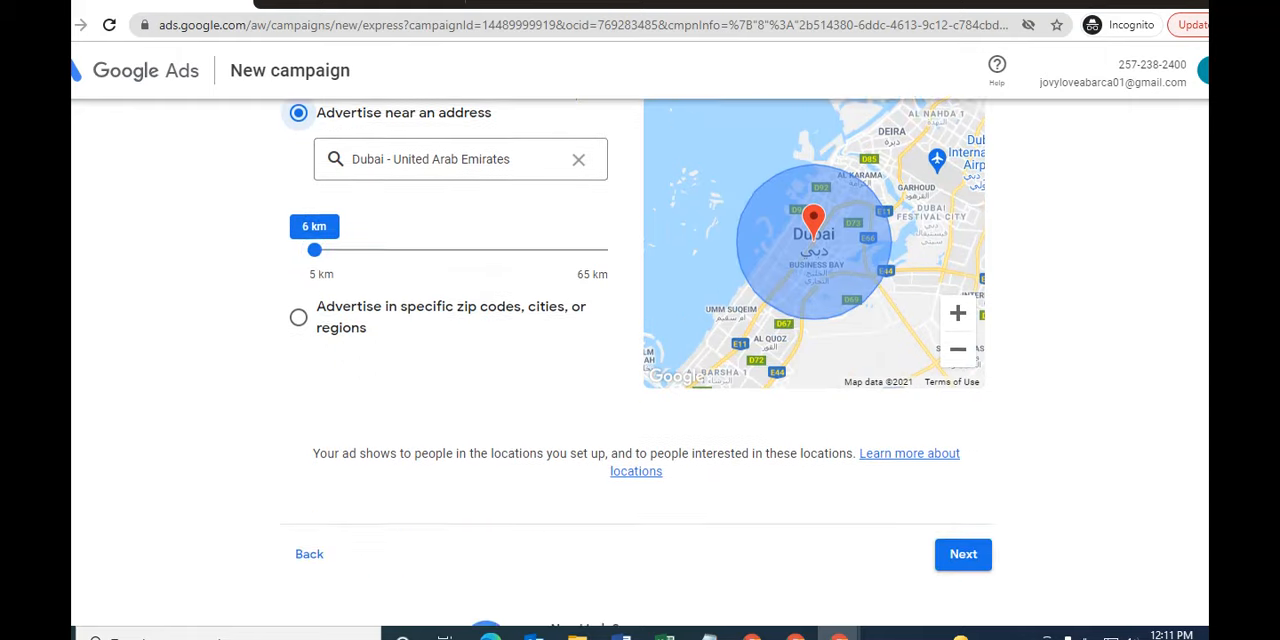
{"action": "left_click", "coordinate": [963, 479]}
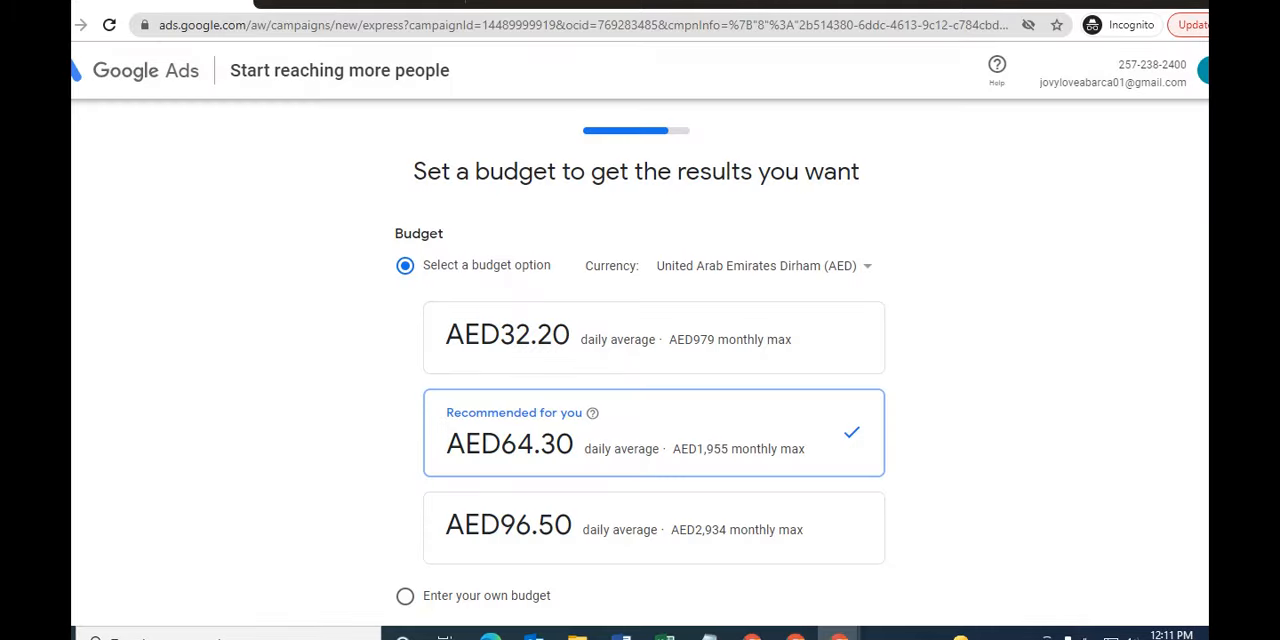
- Set a custom campaign budget of AED26.10 daily average instead of the suggested budget options
{"action": "scroll", "coordinate": [640, 400], "scroll_direction": "down", "scroll_amount": 2}
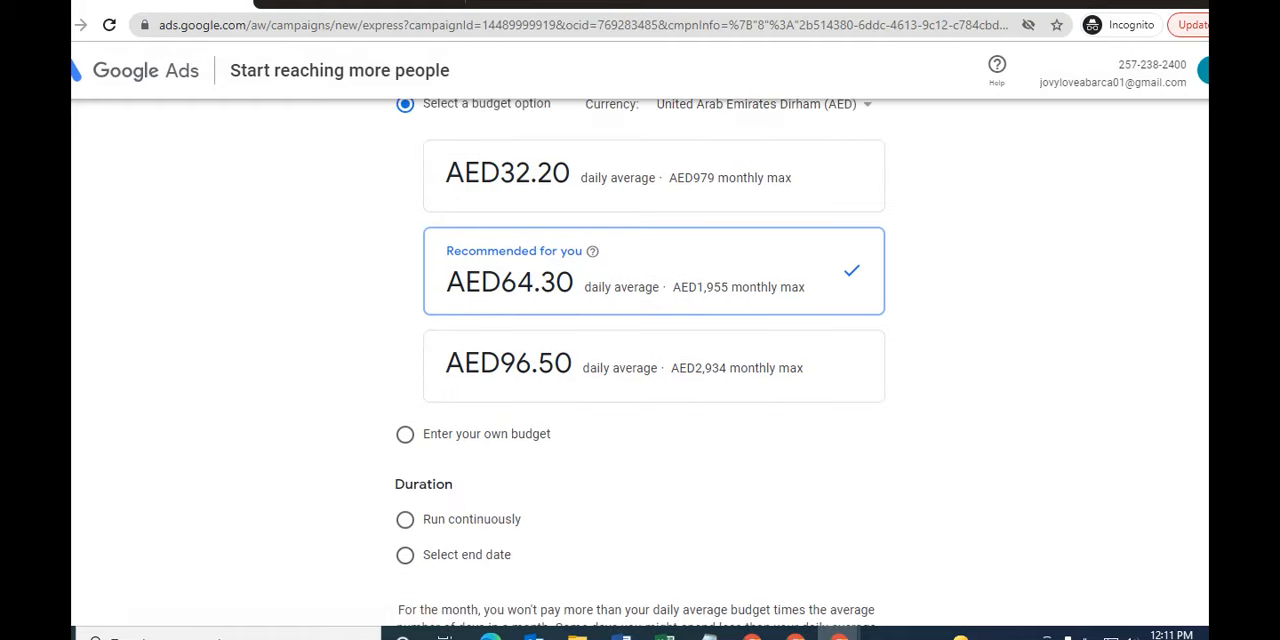
{"action": "scroll", "coordinate": [640, 400], "scroll_direction": "down", "scroll_amount": 1}
{"action": "left_click", "coordinate": [405, 356]}
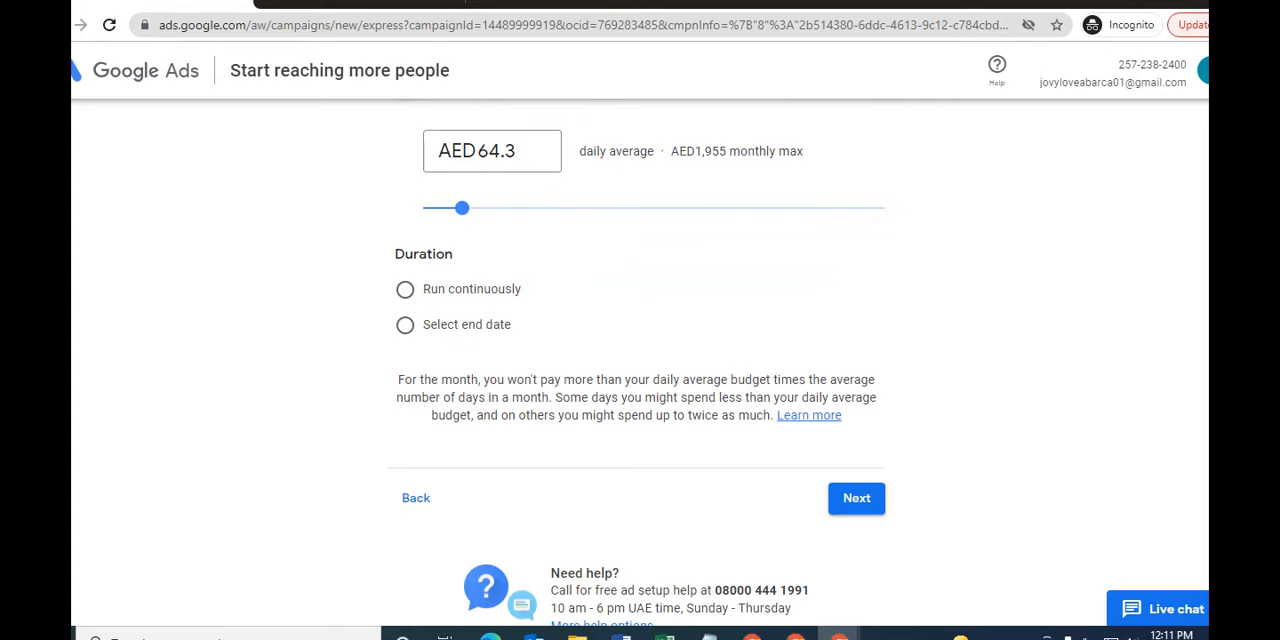
{"action": "left_click_drag", "start_coordinate": [461, 207], "coordinate": [437, 207]}
- Set the campaign's end date to Sep 30, 2021 and continue to the campaign review
{"action": "scroll", "coordinate": [640, 357], "scroll_direction": "down", "scroll_amount": 1}
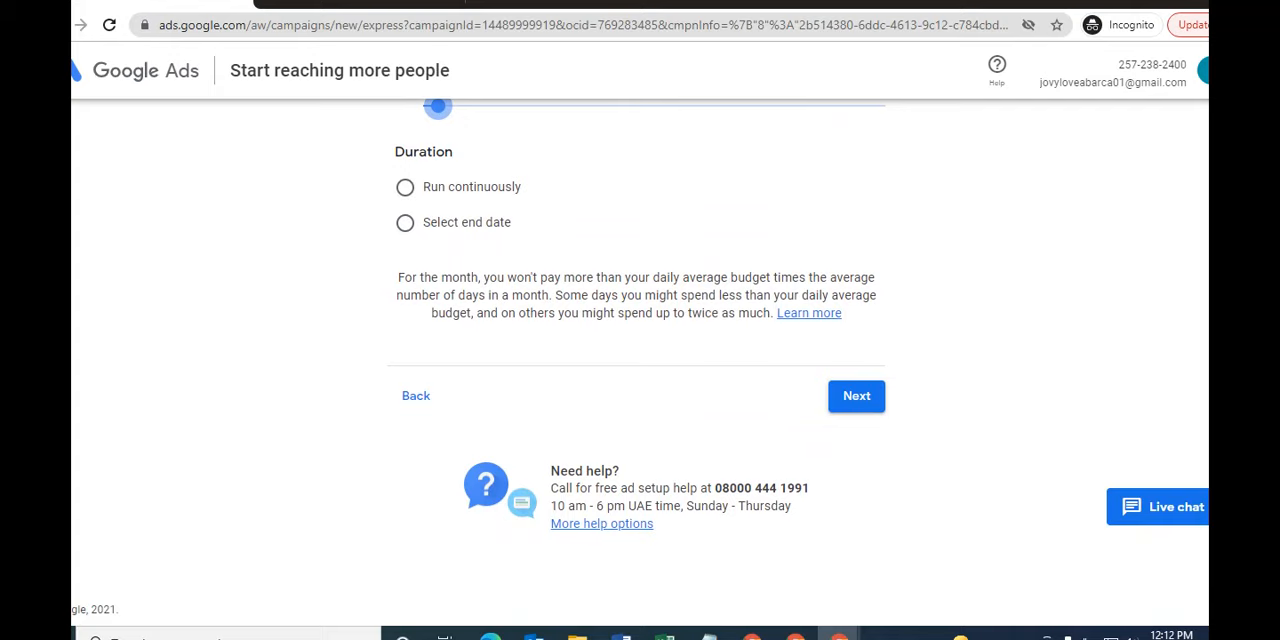
{"action": "left_click", "coordinate": [405, 222]}
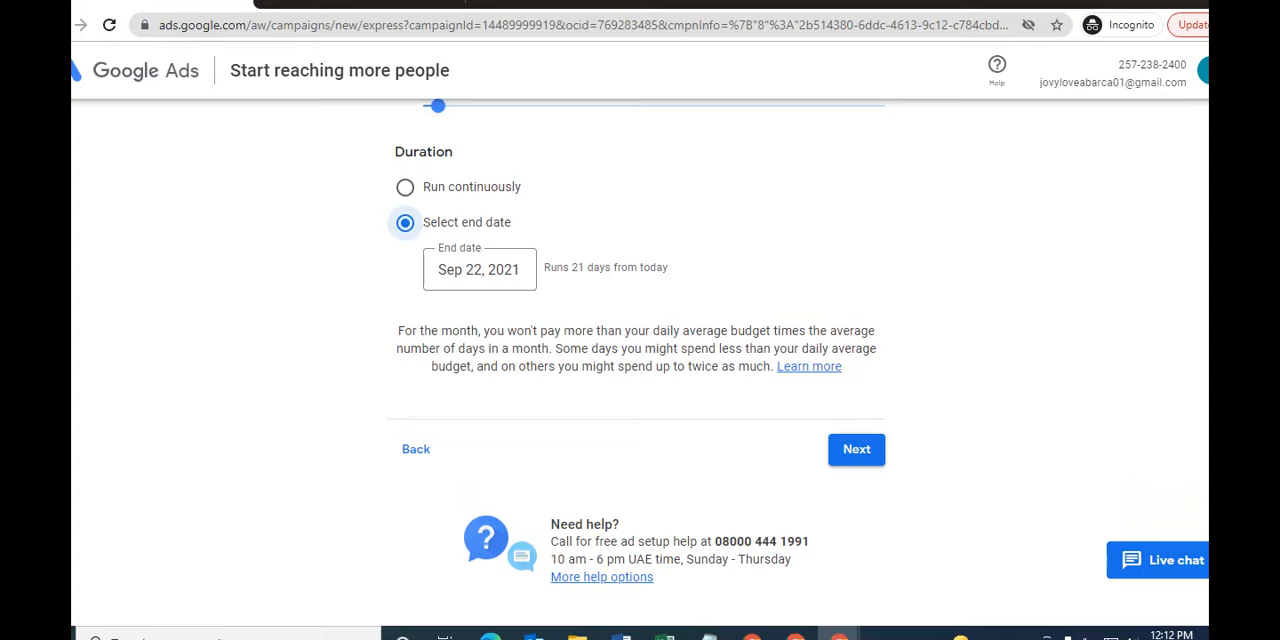
{"action": "left_click", "coordinate": [465, 270]}
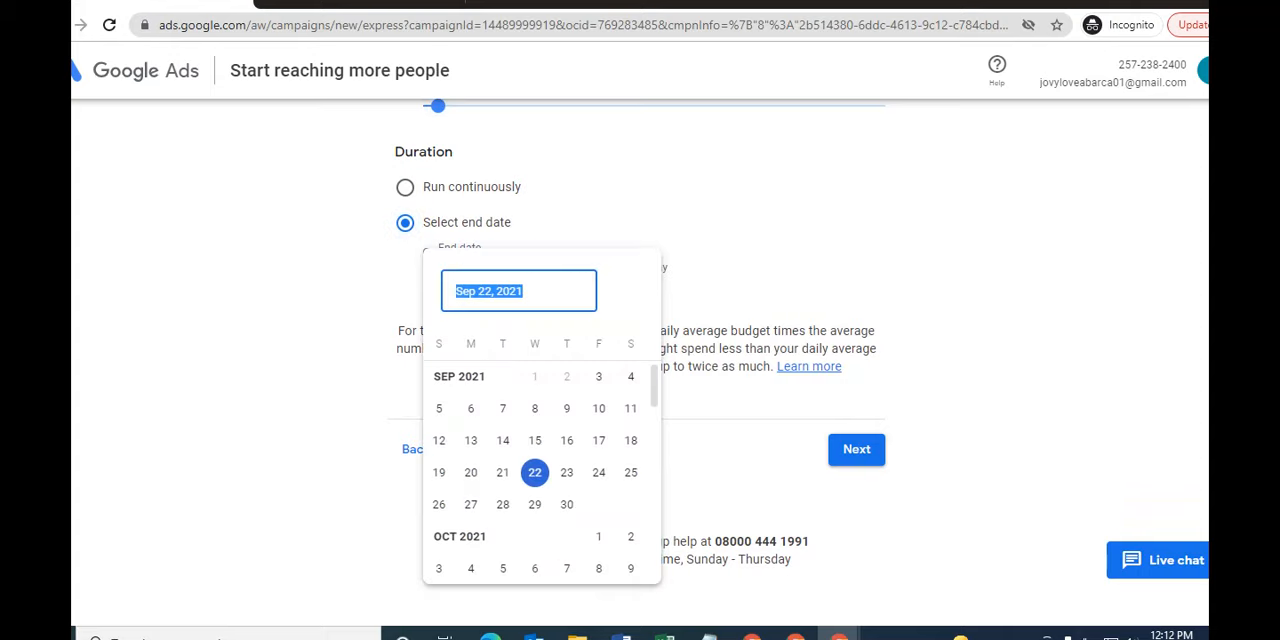
{"action": "left_click", "coordinate": [566, 504]}
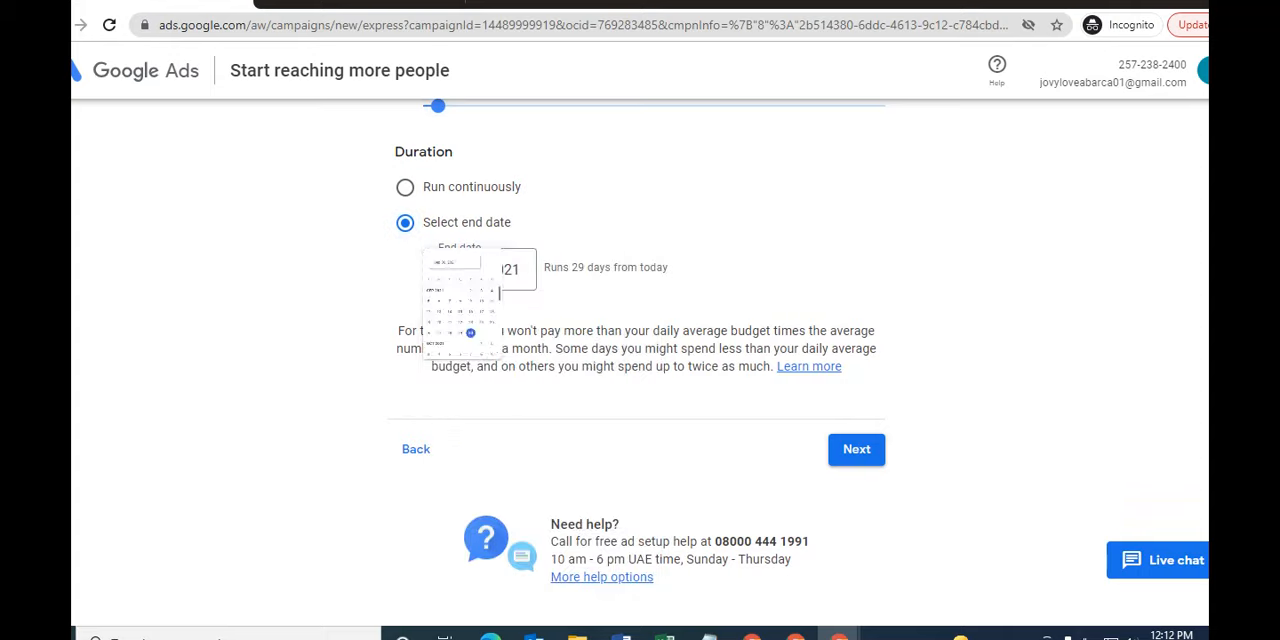
{"action": "left_click", "coordinate": [856, 449]}
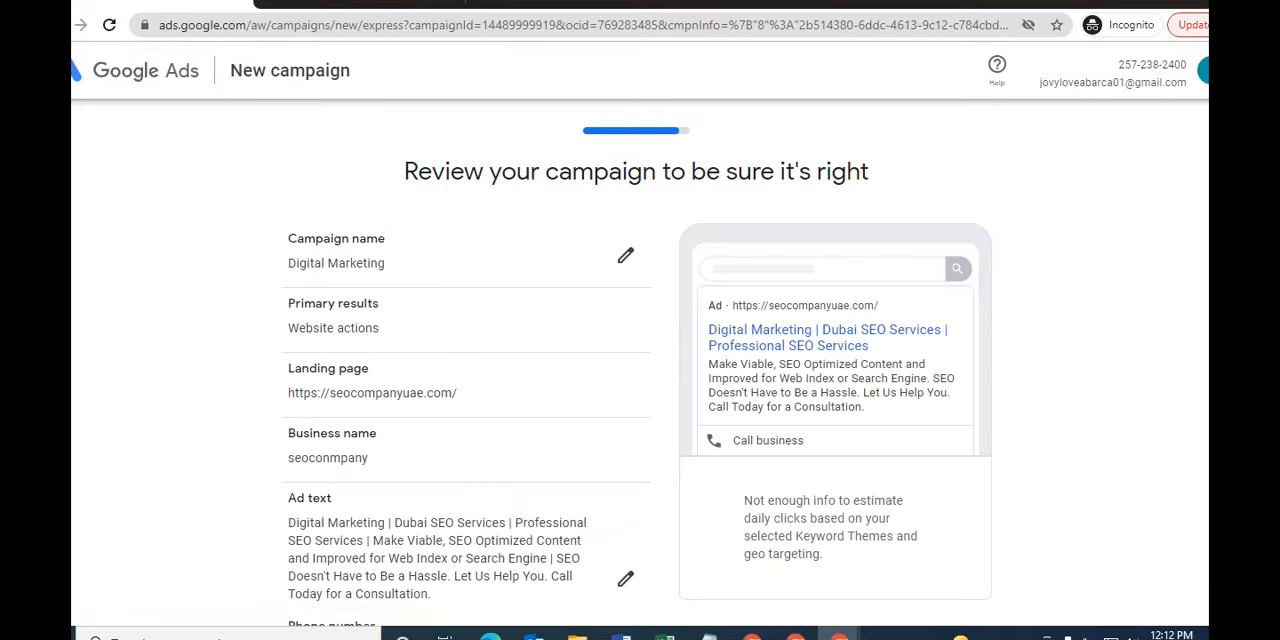
- Review the campaign summary from its name to budget and duration, and continue to the payment info
{"action": "scroll", "coordinate": [636, 358], "scroll_direction": "down", "scroll_amount": 5}
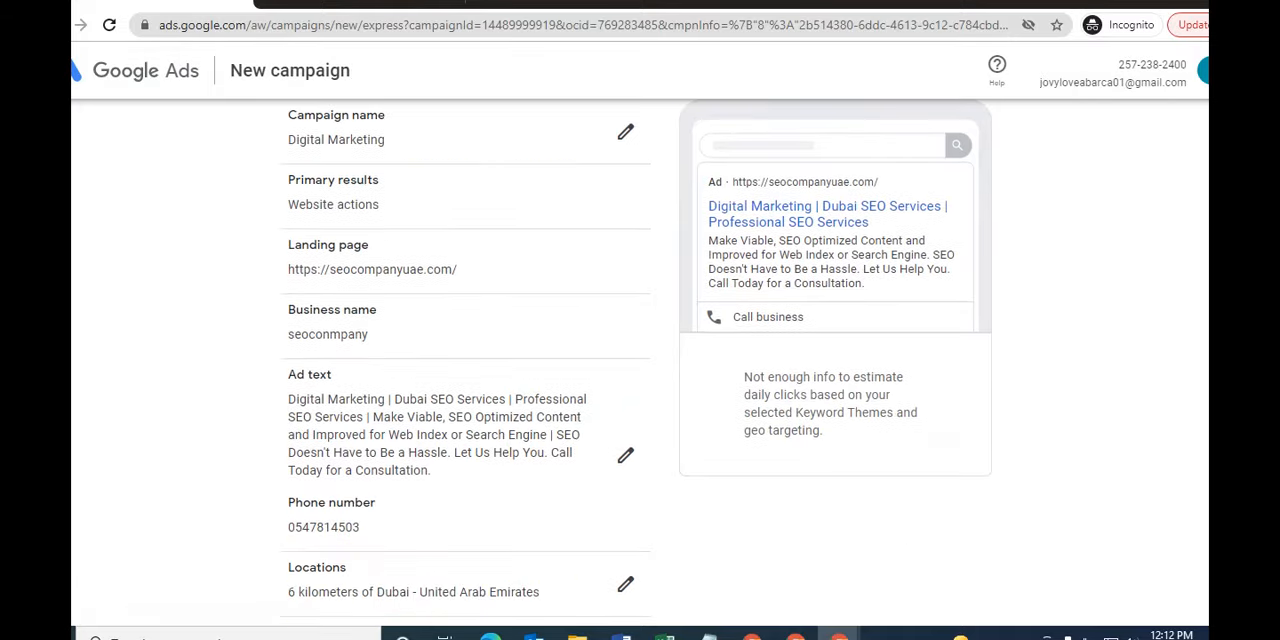
{"action": "scroll", "coordinate": [636, 358], "scroll_direction": "up", "scroll_amount": 5}
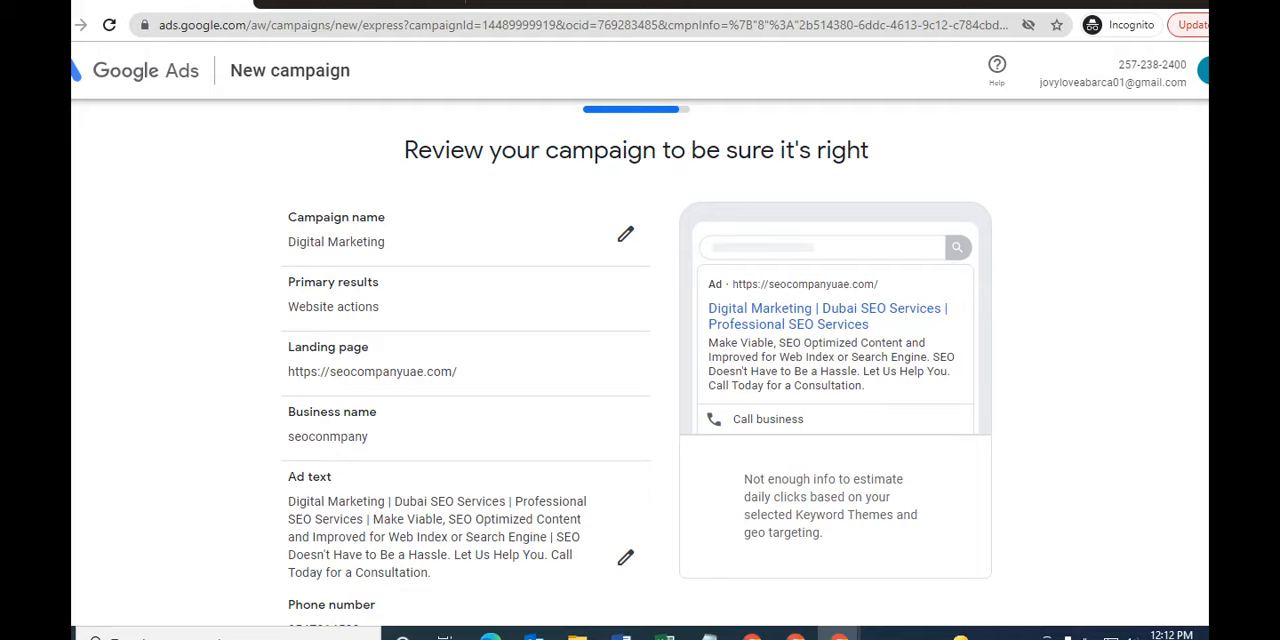
{"action": "scroll", "coordinate": [636, 358], "scroll_direction": "down", "scroll_amount": 5}
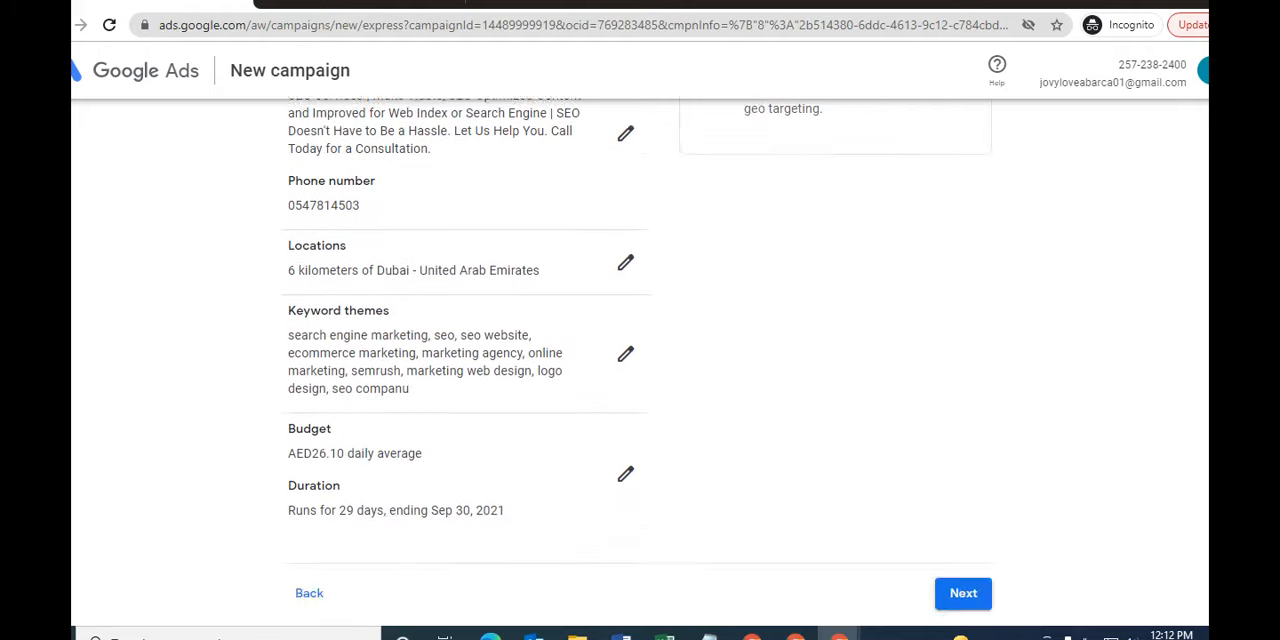
{"action": "scroll", "coordinate": [636, 358], "scroll_direction": "down", "scroll_amount": 1}
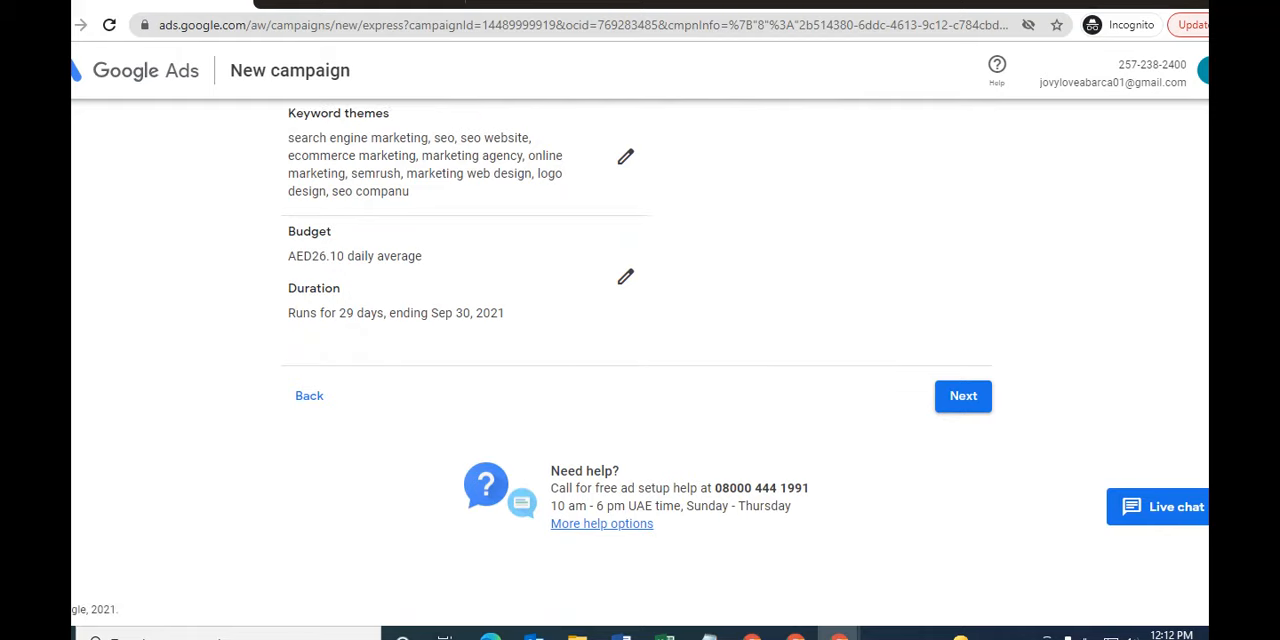
{"action": "left_click", "coordinate": [963, 396]}
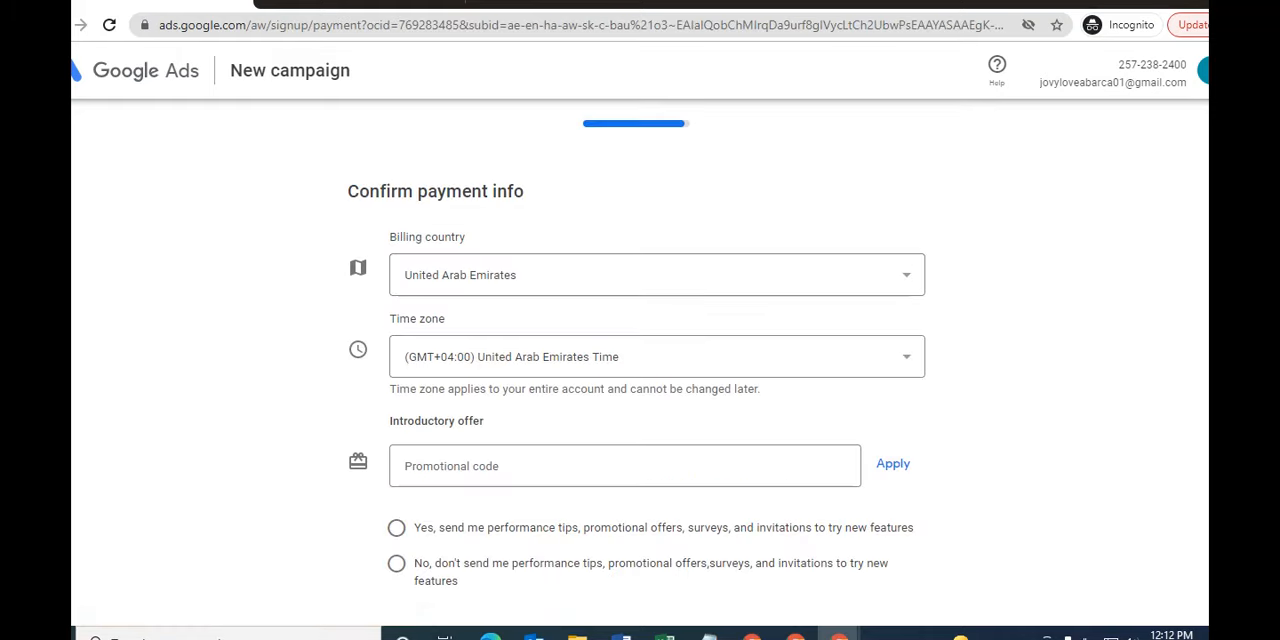
- Examine the payment info form, including the promotional code, customer info, payment method and card address option
{"action": "scroll", "coordinate": [636, 360], "scroll_direction": "down", "scroll_amount": 2}
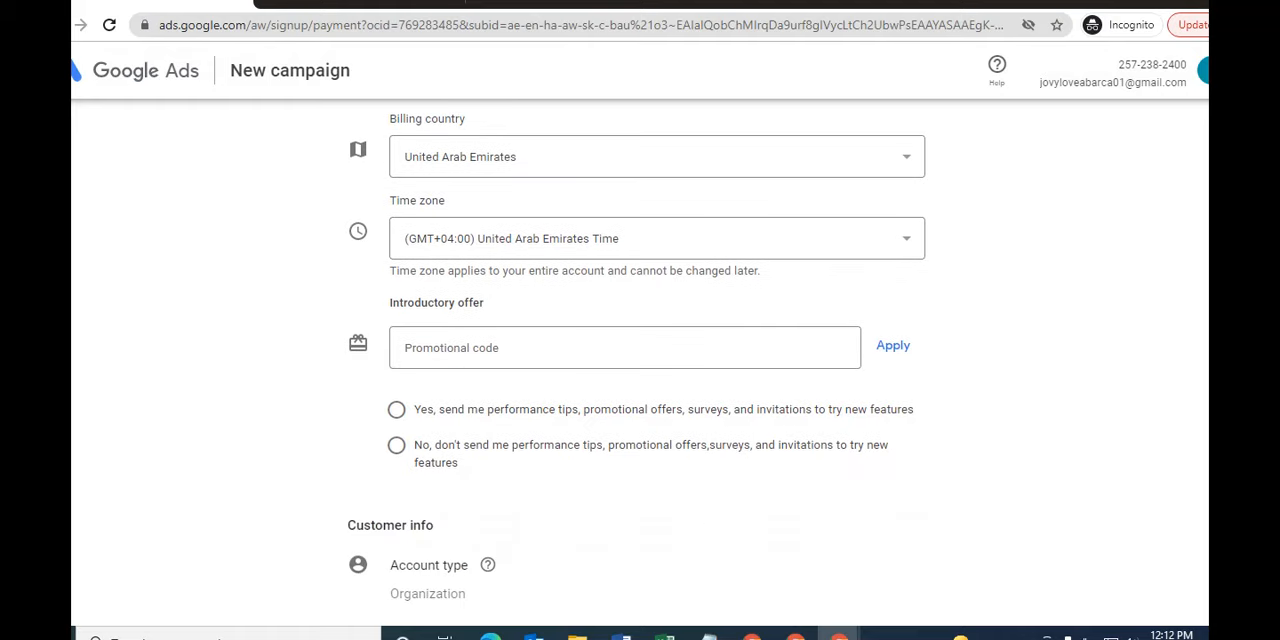
{"action": "left_click", "coordinate": [624, 348]}
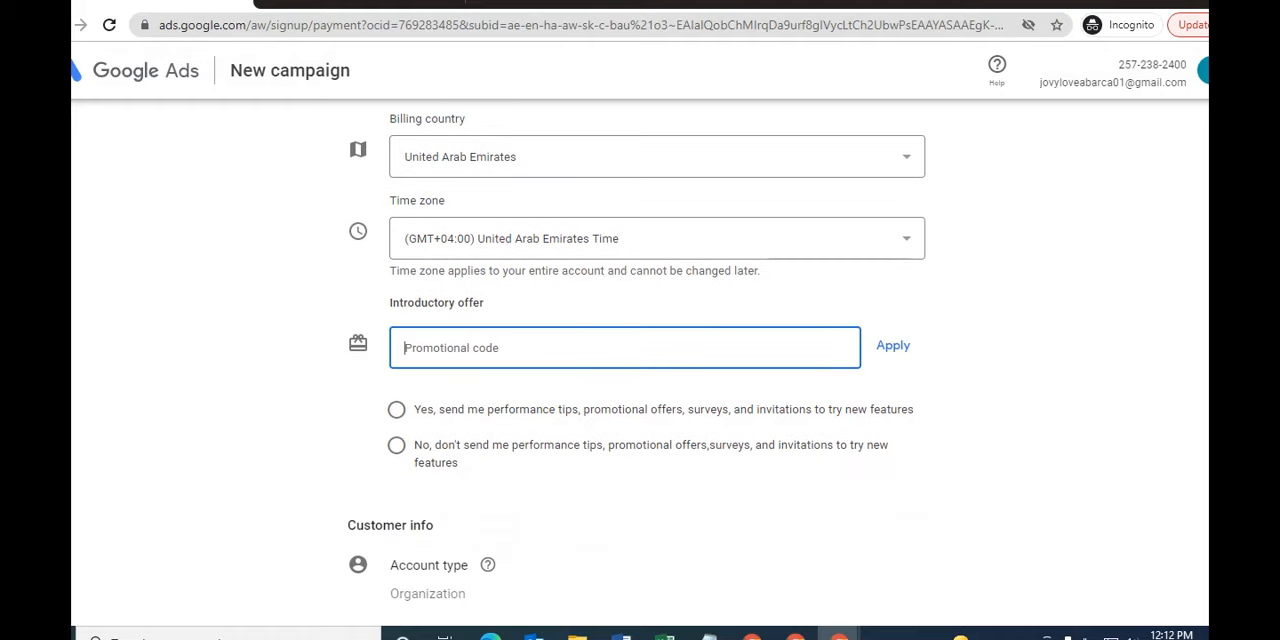
{"action": "scroll", "coordinate": [636, 360], "scroll_direction": "down", "scroll_amount": 5}
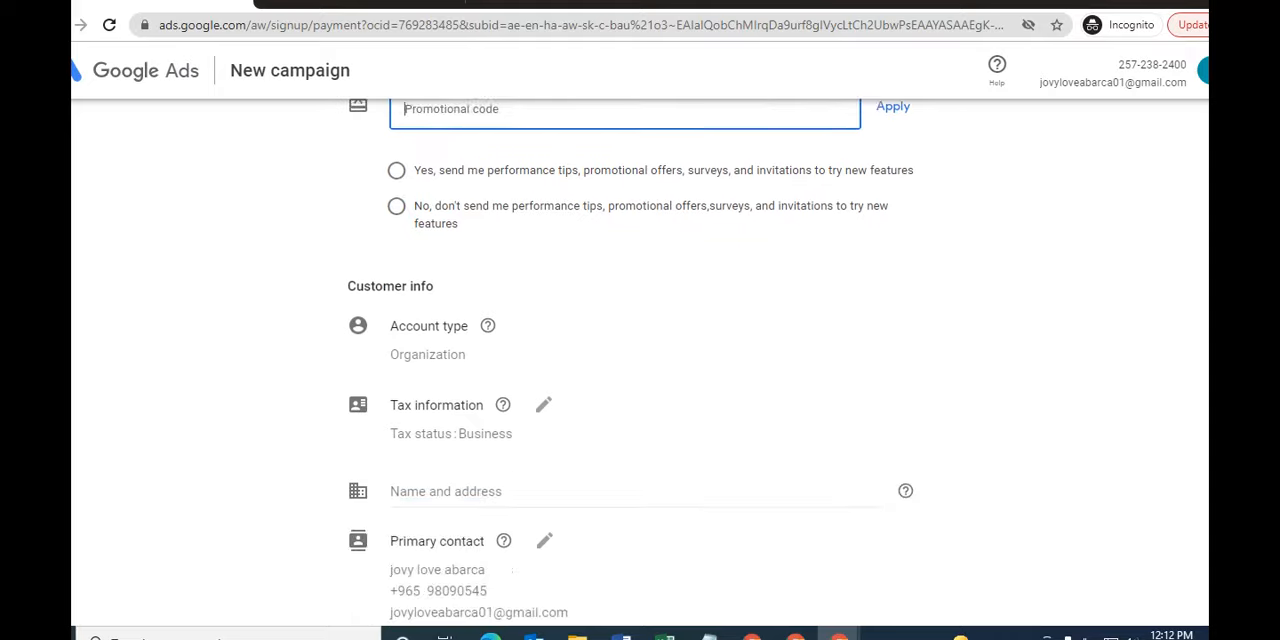
{"action": "scroll", "coordinate": [636, 360], "scroll_direction": "down", "scroll_amount": 4}
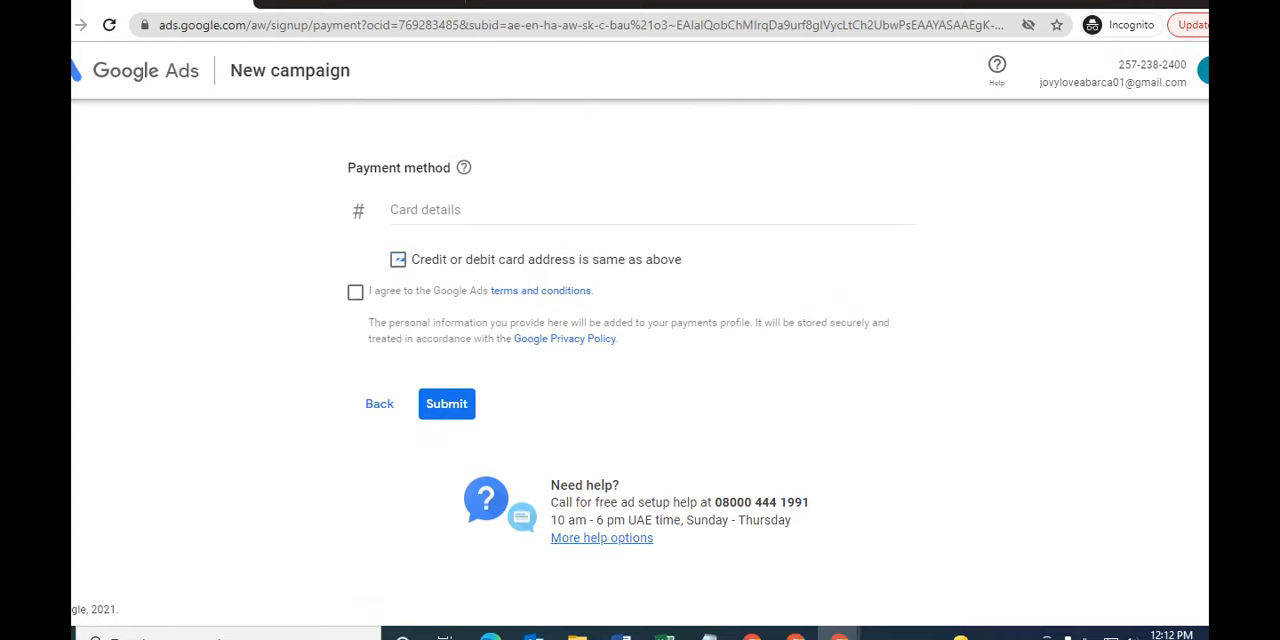
{"action": "left_click", "coordinate": [398, 260]}
{"action": "scroll", "coordinate": [640, 360], "scroll_direction": "down", "scroll_amount": 3}
{"action": "scroll", "coordinate": [640, 360], "scroll_direction": "up", "scroll_amount": 10}
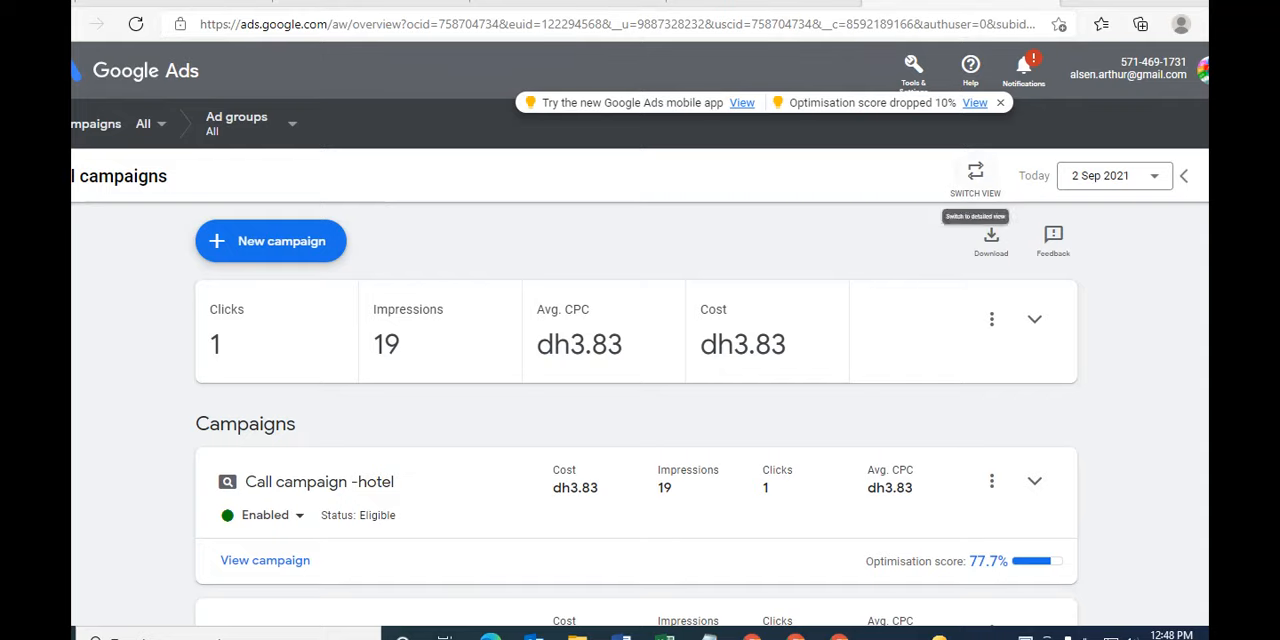
- Switch the existing Google Ads account between summary and detailed view, ending in the detailed view
{"action": "left_click", "coordinate": [975, 172]}
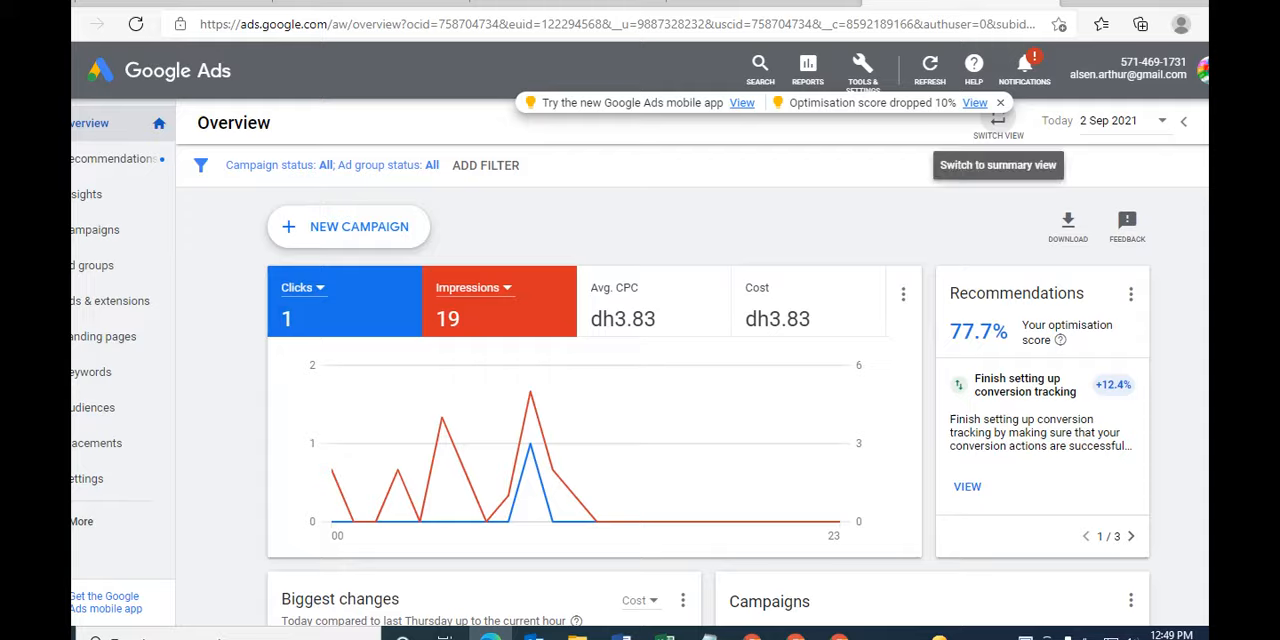
{"action": "left_click", "coordinate": [998, 122]}
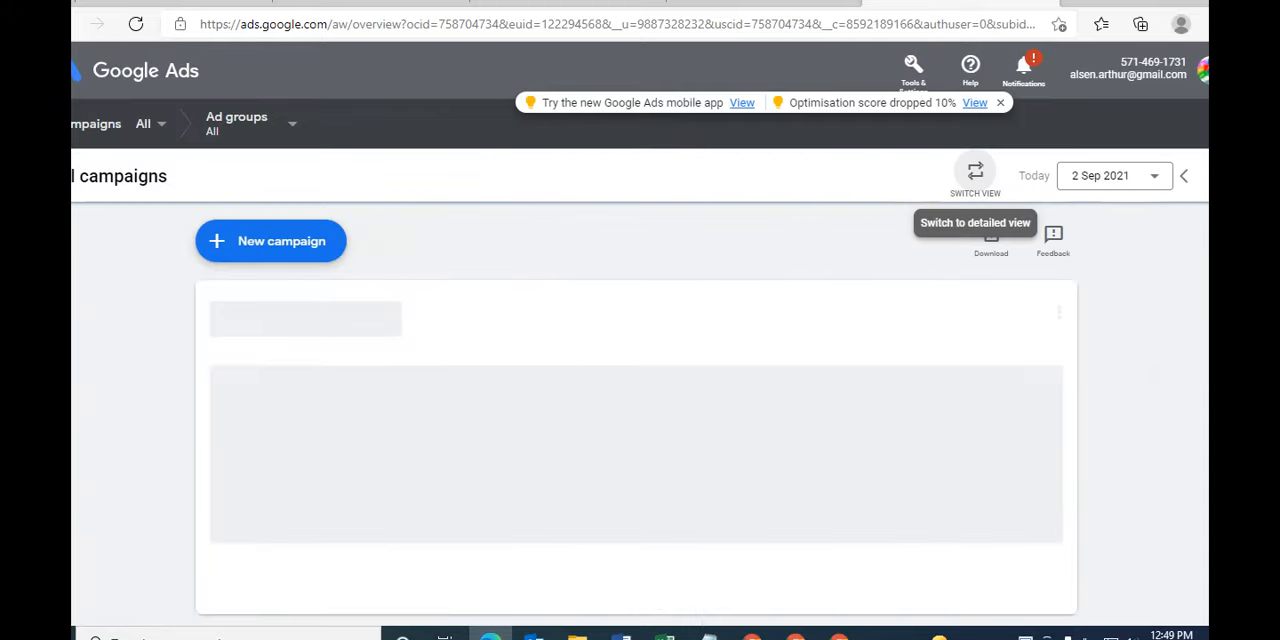
{"action": "left_click", "coordinate": [975, 171]}
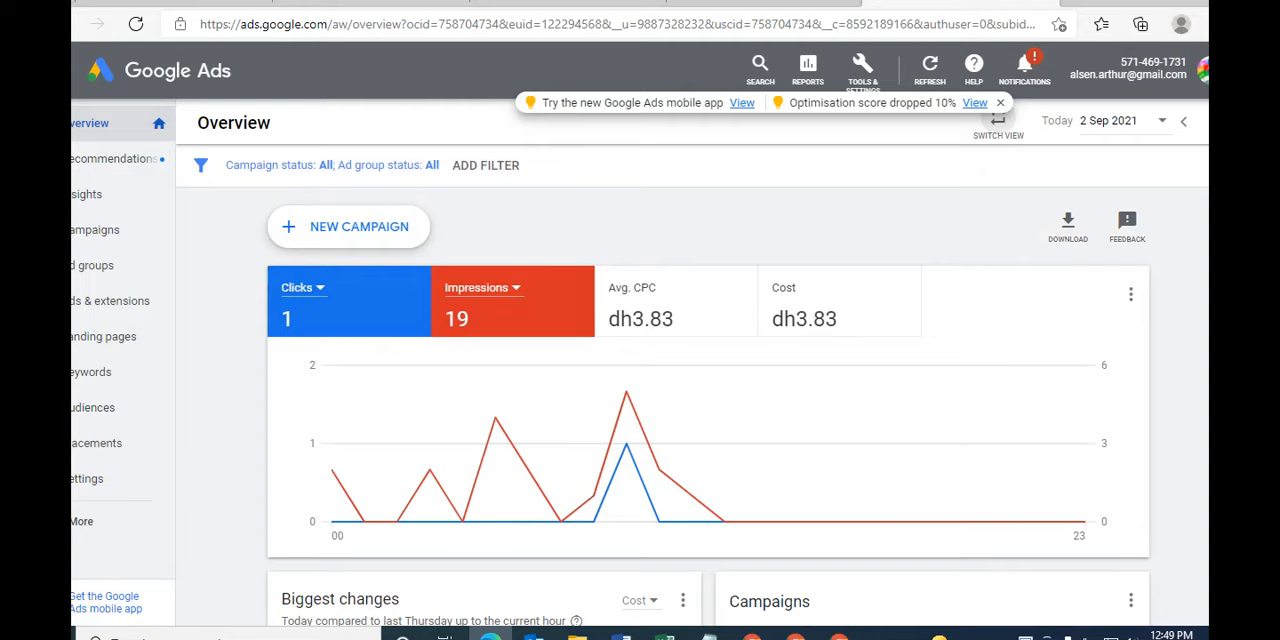
- Open the account's campaigns list and start creating a new campaign
{"action": "left_click", "coordinate": [95, 229]}
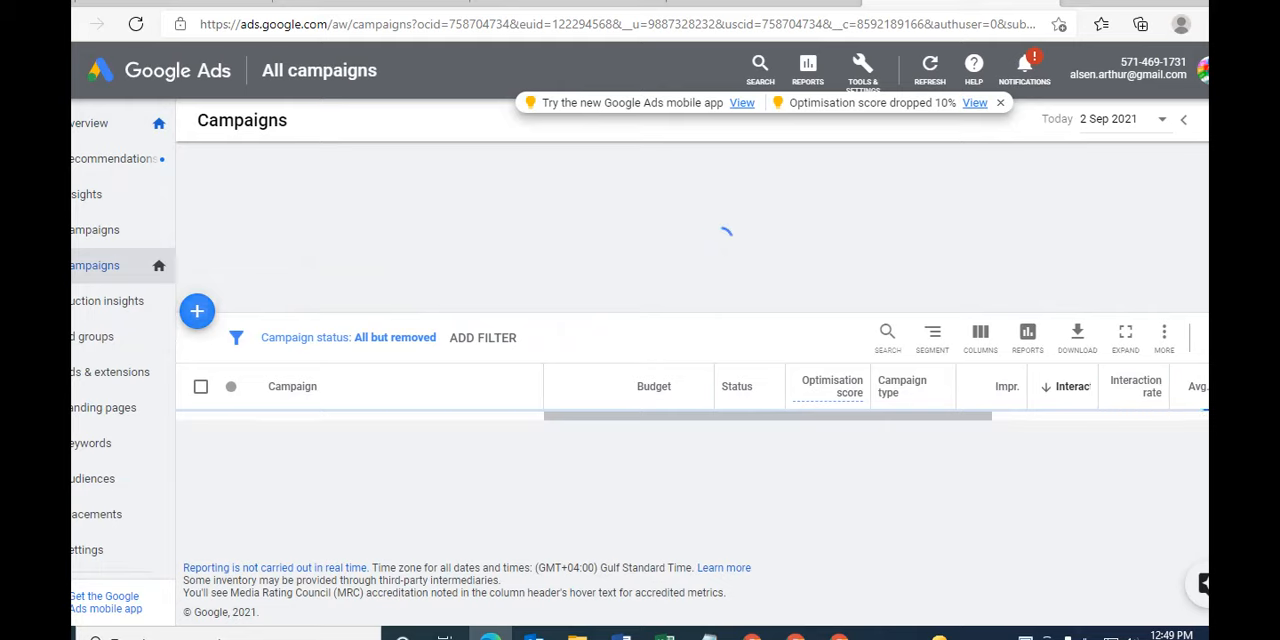
{"action": "left_click", "coordinate": [197, 311]}
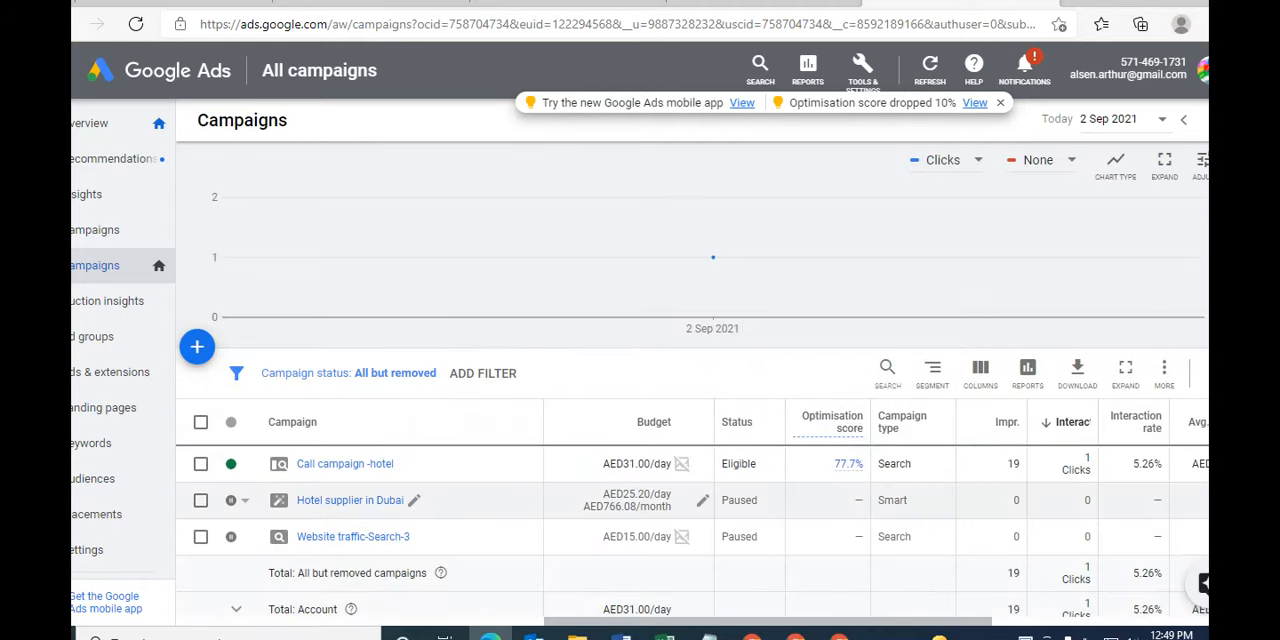
{"action": "left_click", "coordinate": [197, 346]}
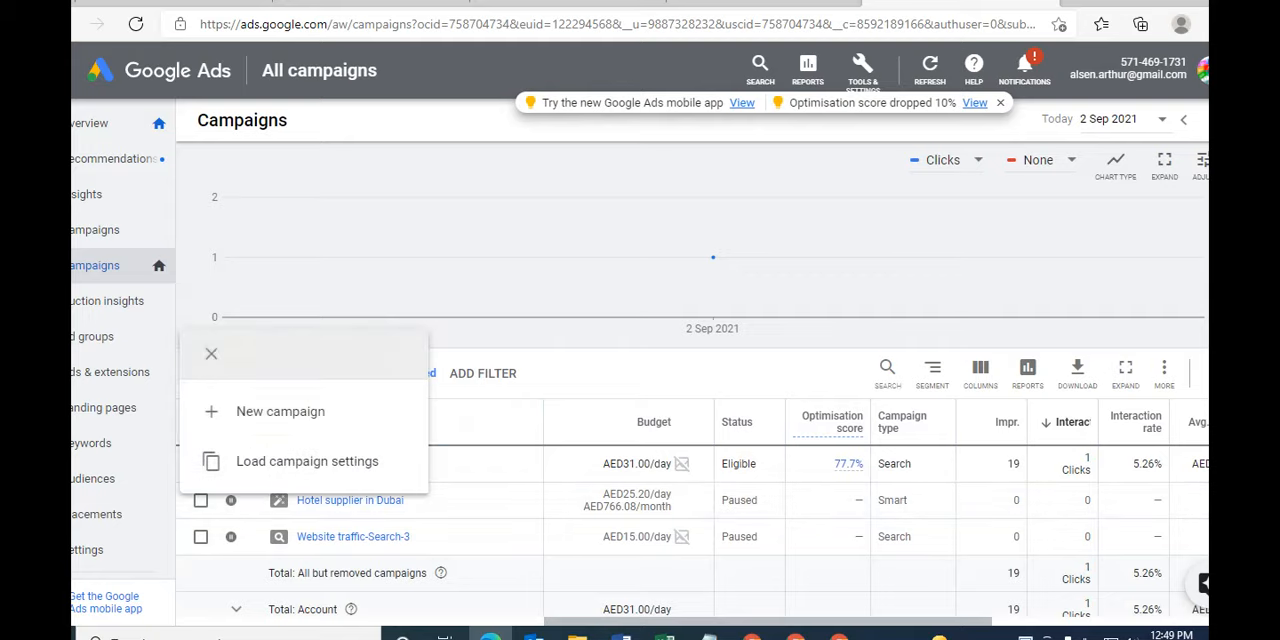
{"action": "left_click", "coordinate": [280, 411]}
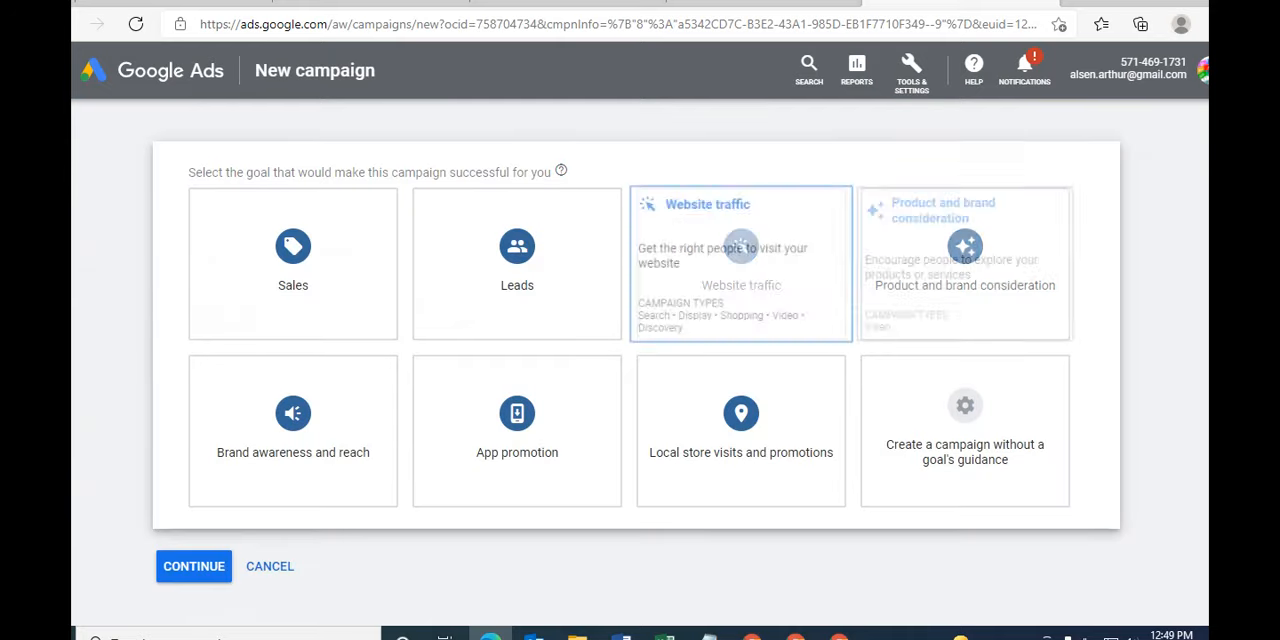
- Look over the available campaign goals and choose Sales as the new campaign's goal
{"action": "scroll", "coordinate": [636, 340], "scroll_direction": "down", "scroll_amount": 1}
{"action": "scroll", "coordinate": [636, 340], "scroll_direction": "up", "scroll_amount": 1}
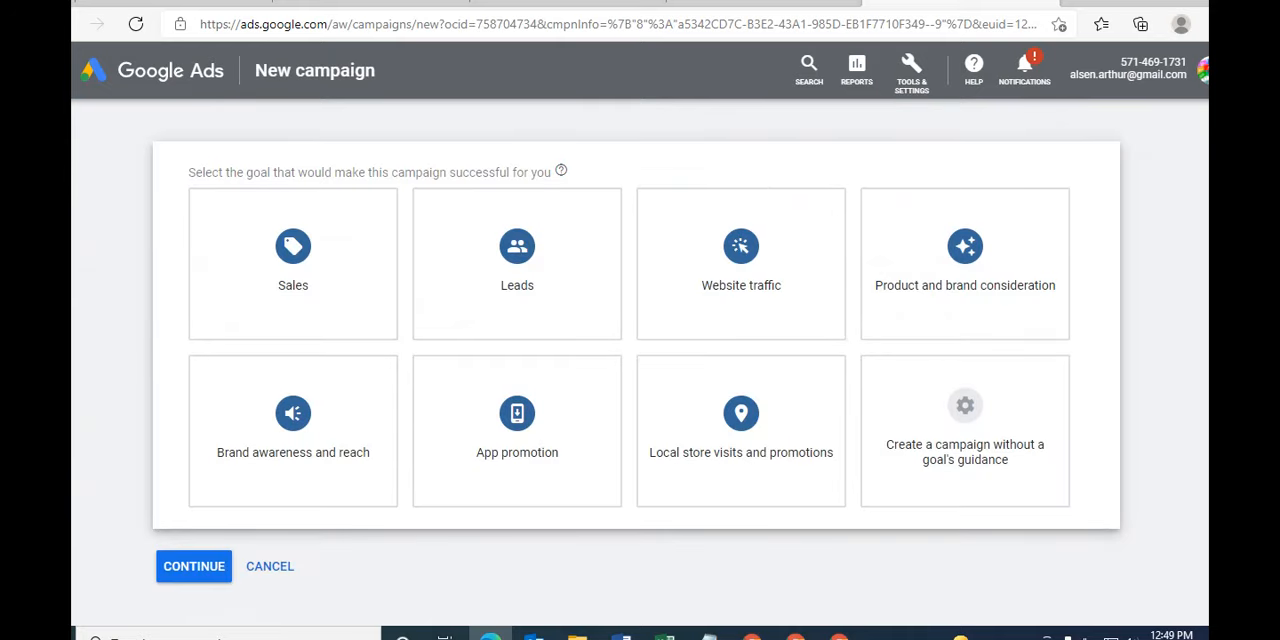
{"action": "mouse_move", "coordinate": [293, 264]}
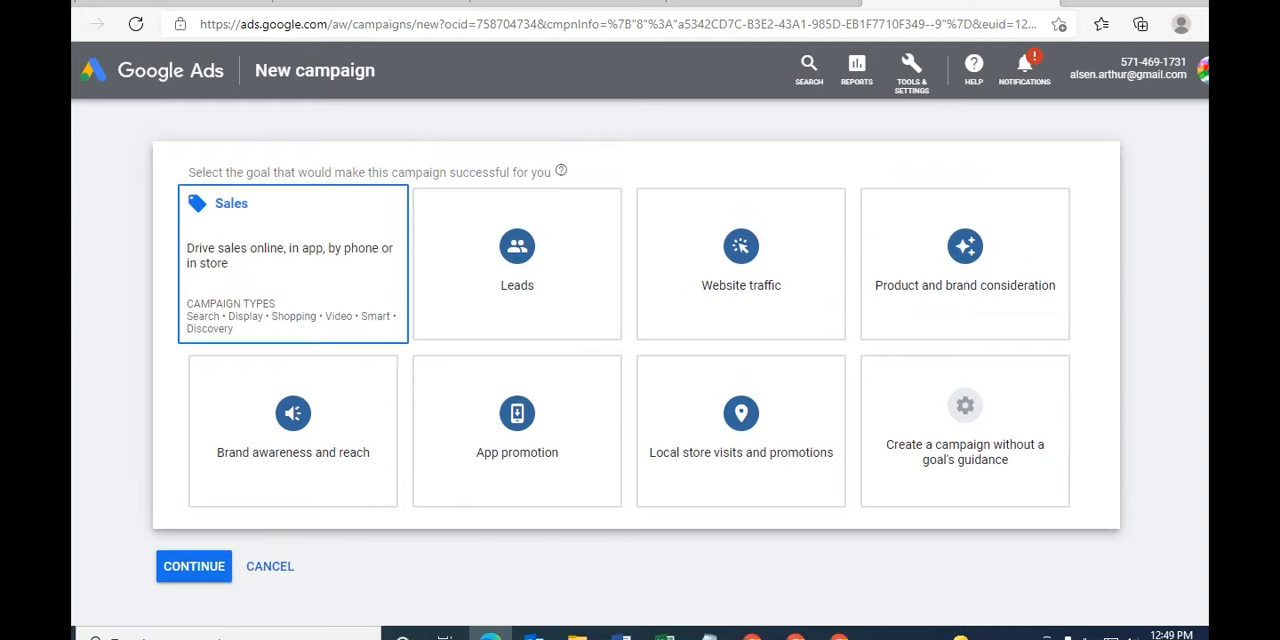
{"action": "mouse_move", "coordinate": [965, 264]}
{"action": "left_click", "coordinate": [293, 235]}
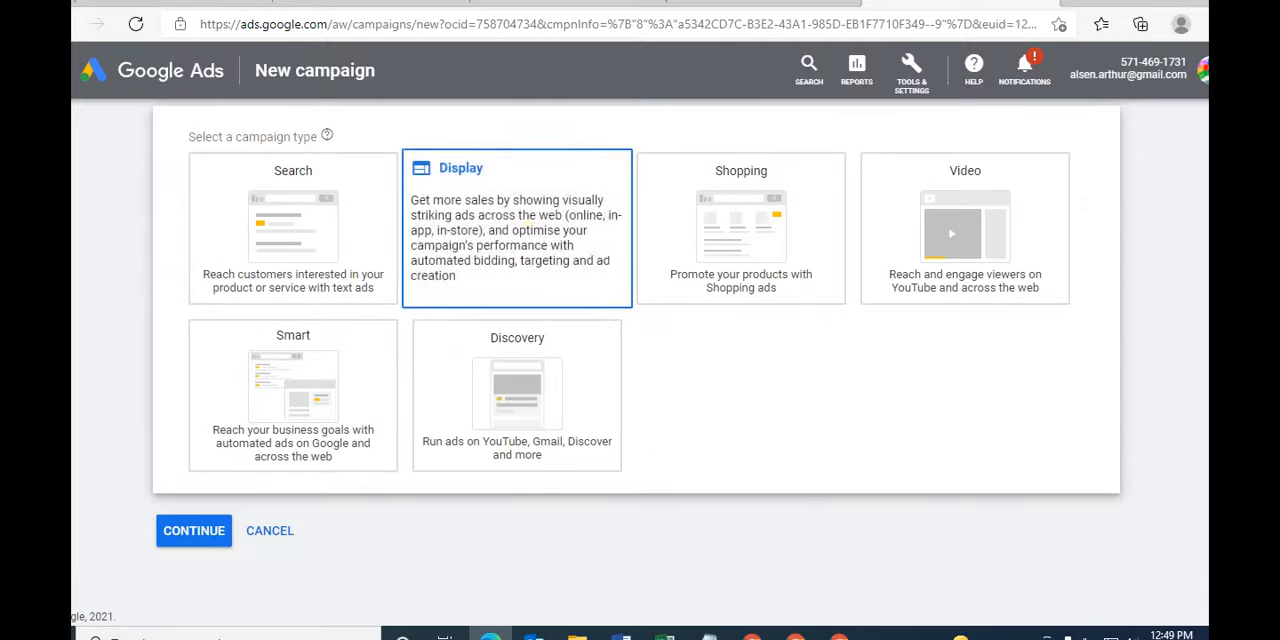